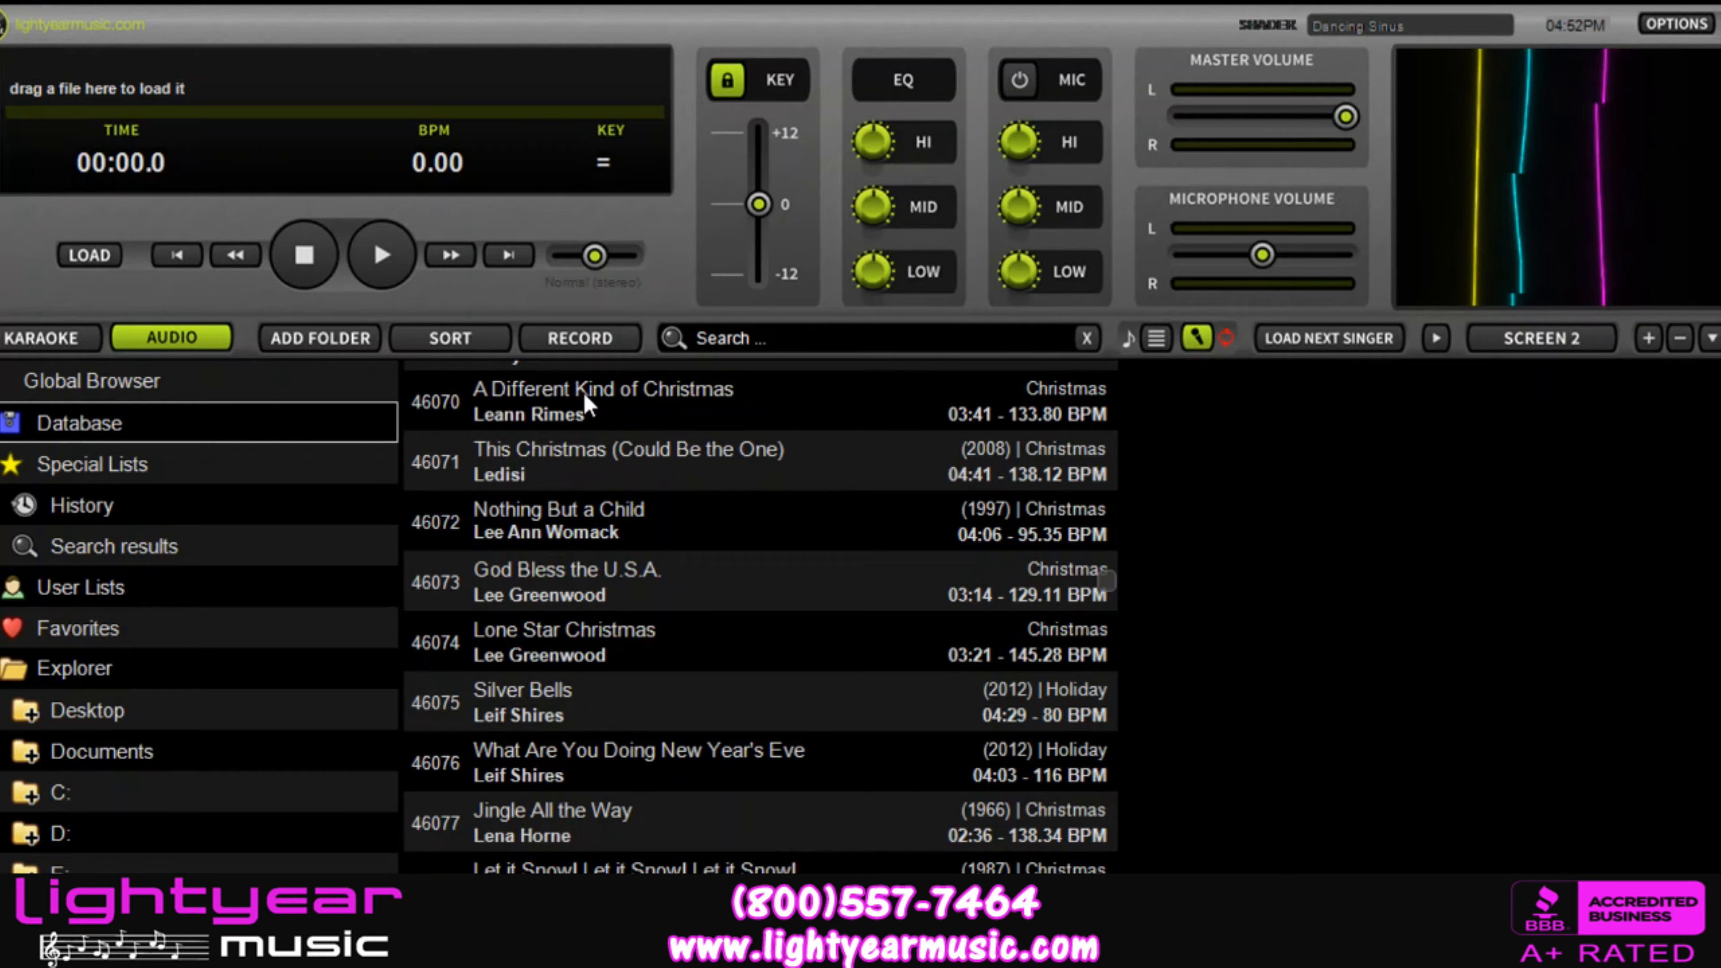
Step: Search the audio tracks for "frank way"
left_click(731, 338)
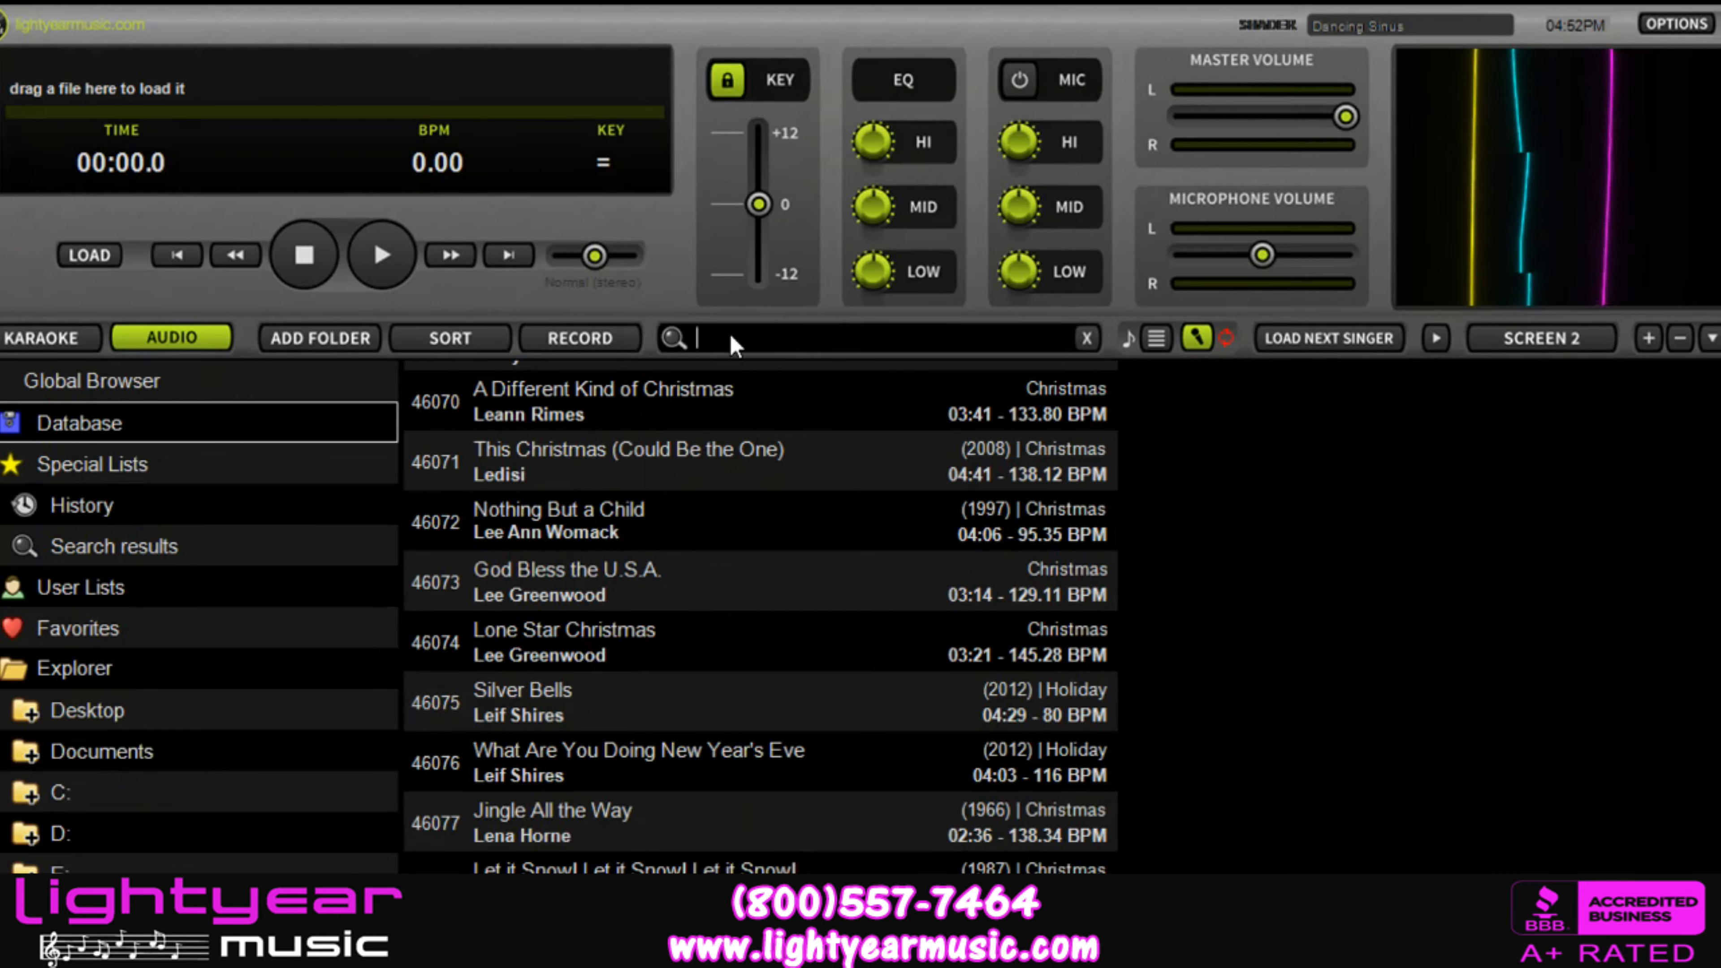
key("Return")
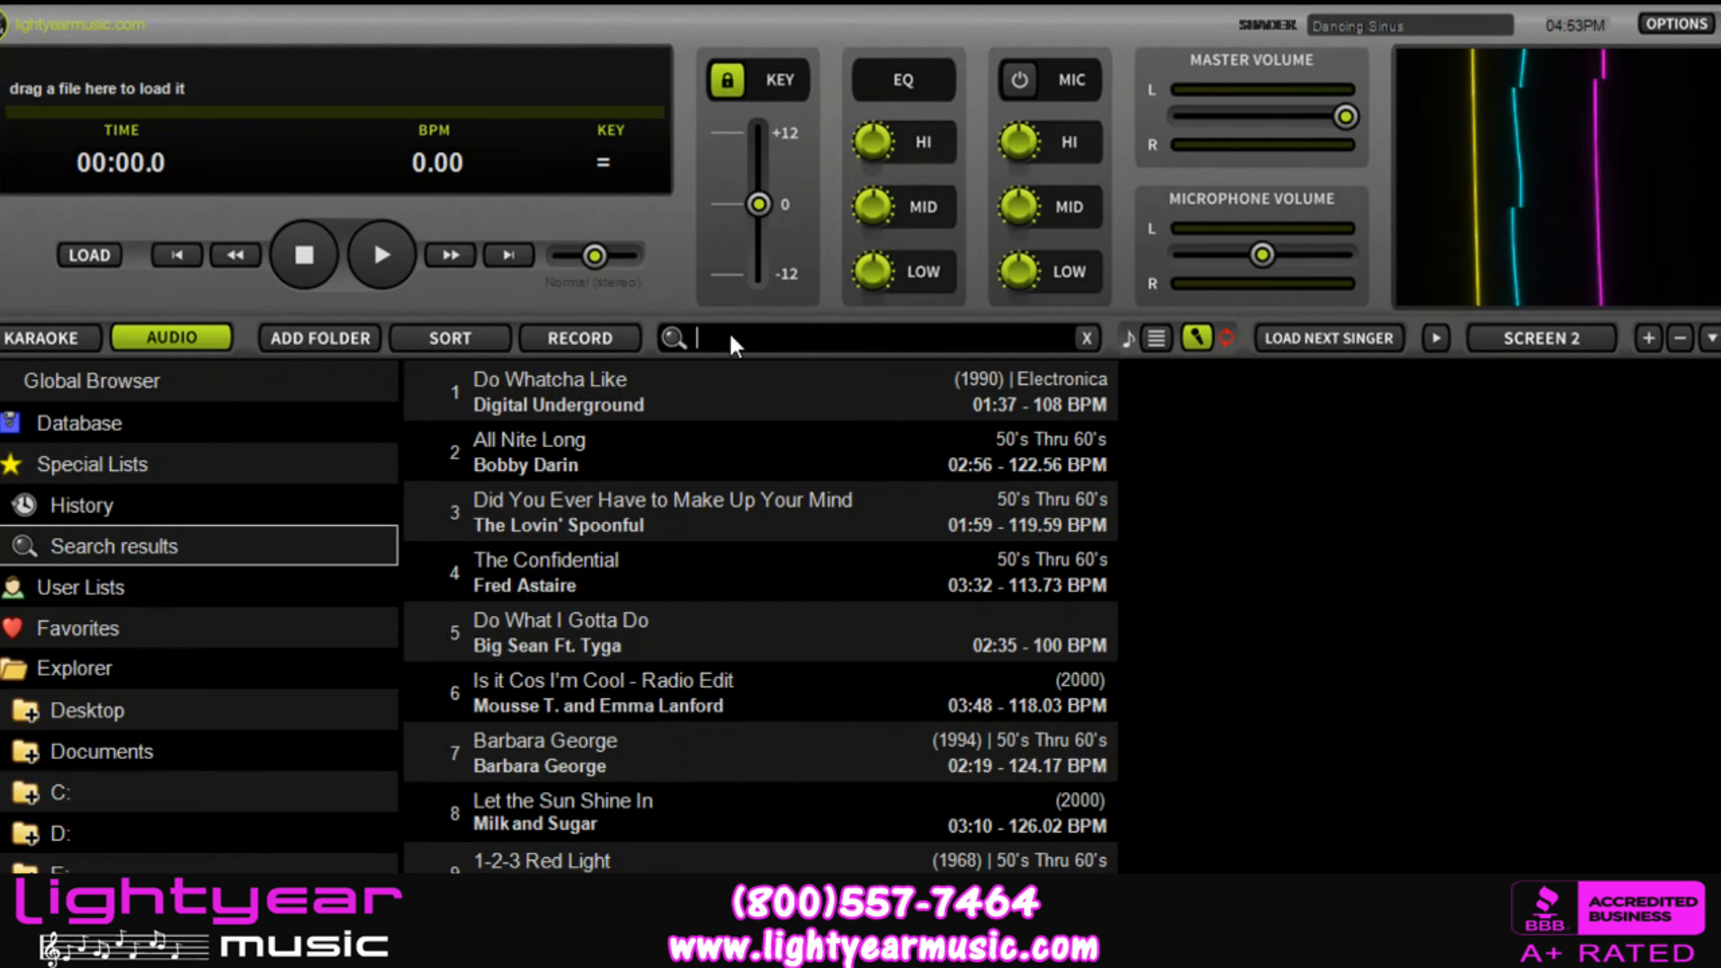
type("fra")
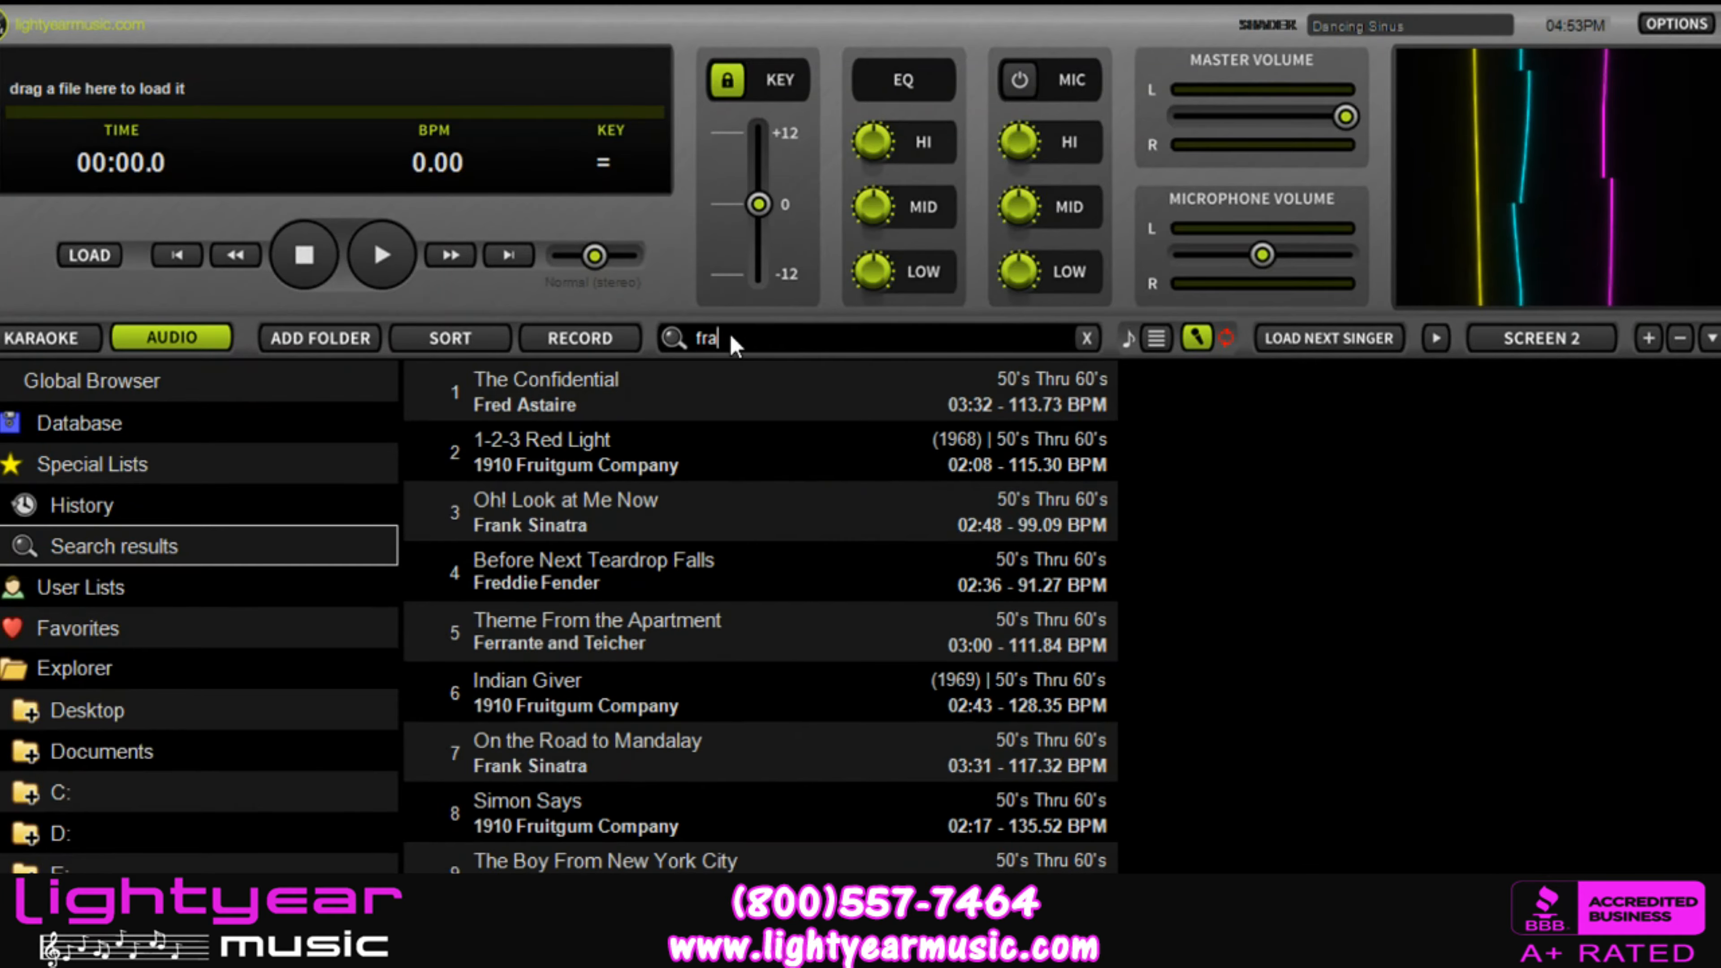
type("nk")
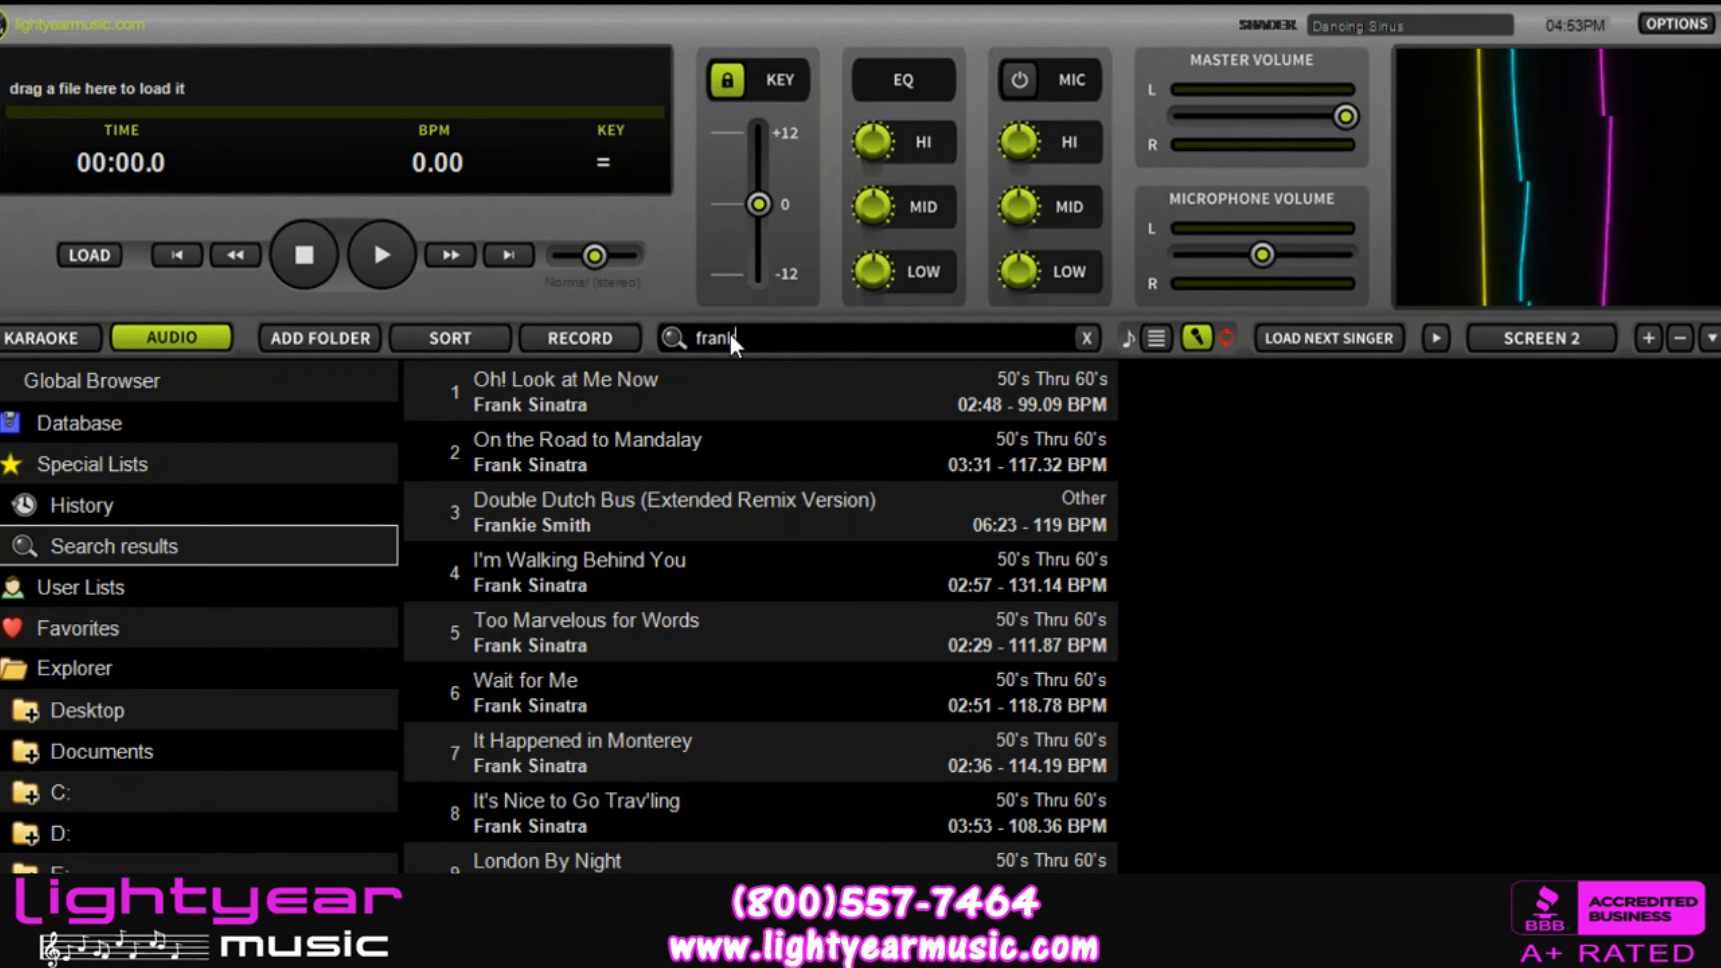
type(" way")
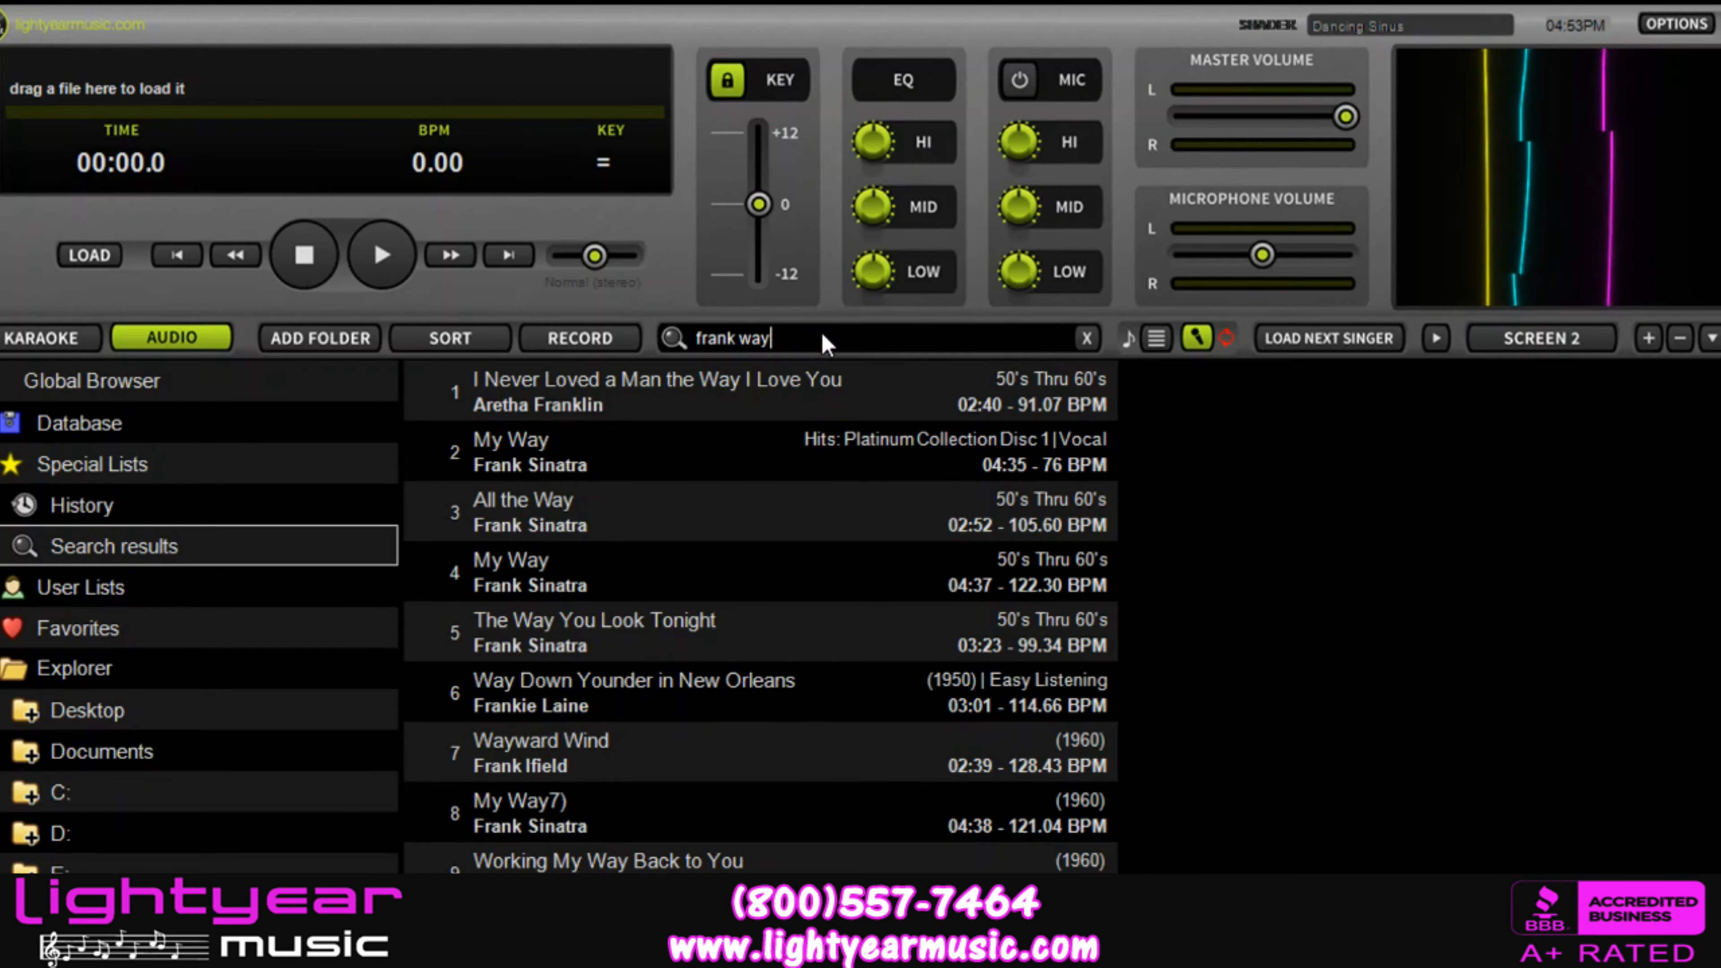
Step: Change the audio search to "frank sinatra" and look through the matching songs
key("BackSpace")
key("BackSpace")
key("BackSpace")
key("BackSpace")
type("sinatra")
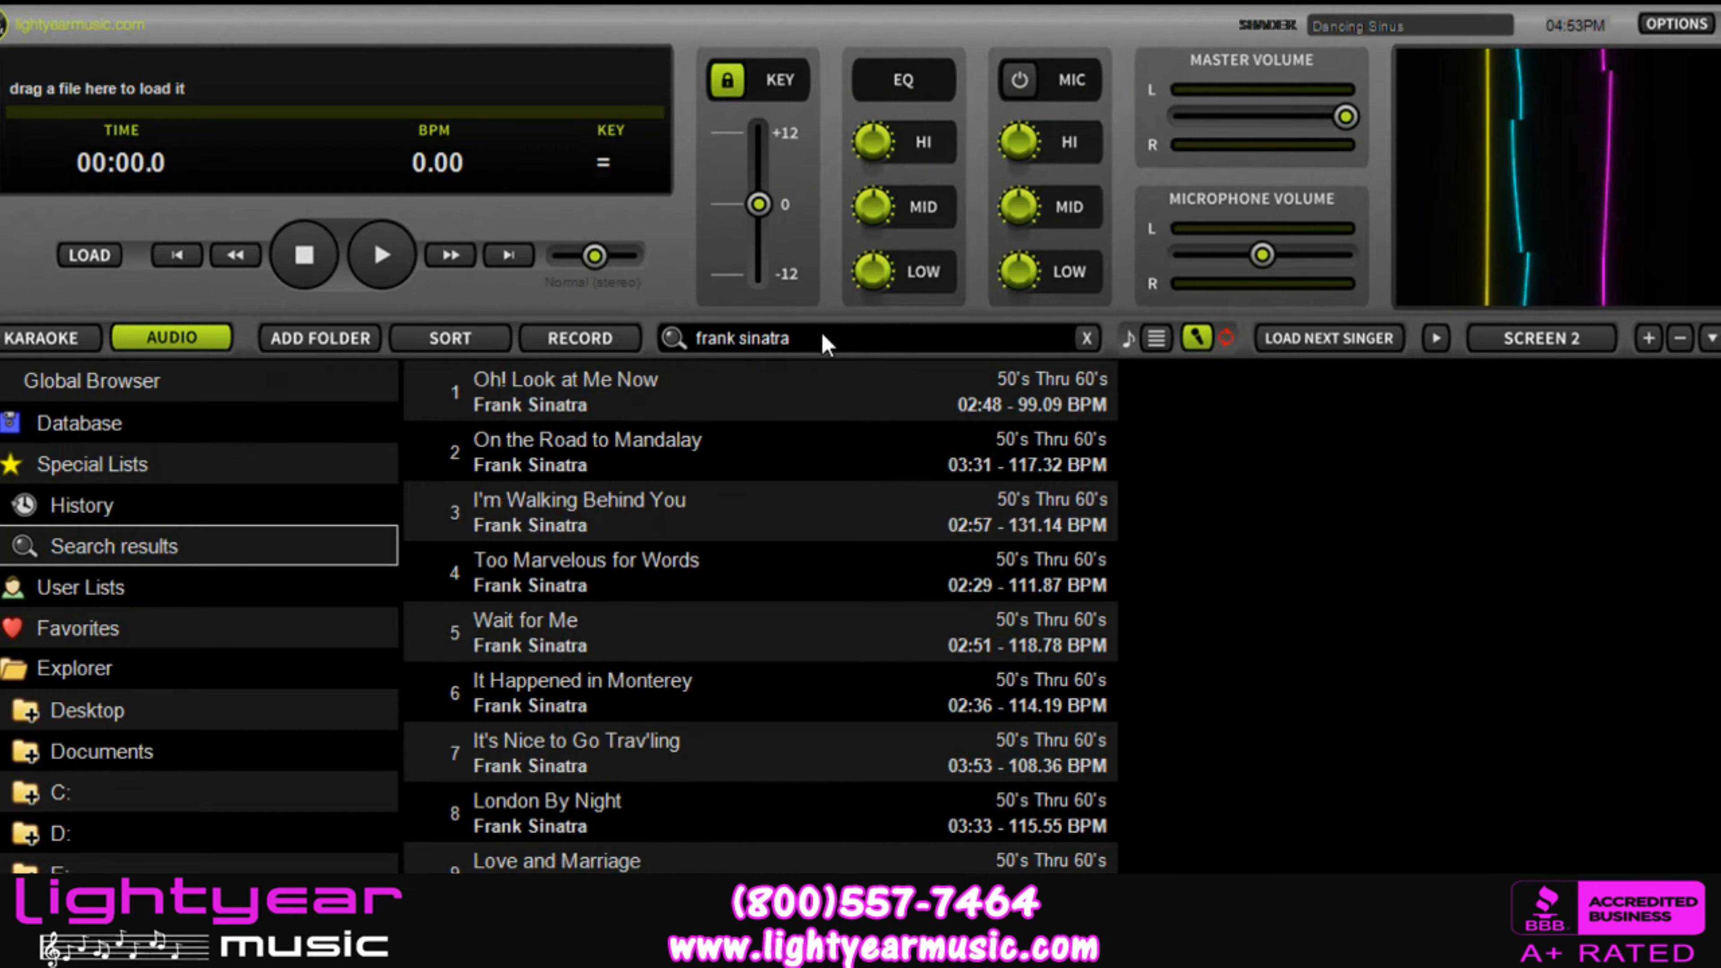
scroll(664, 629, "down", 5)
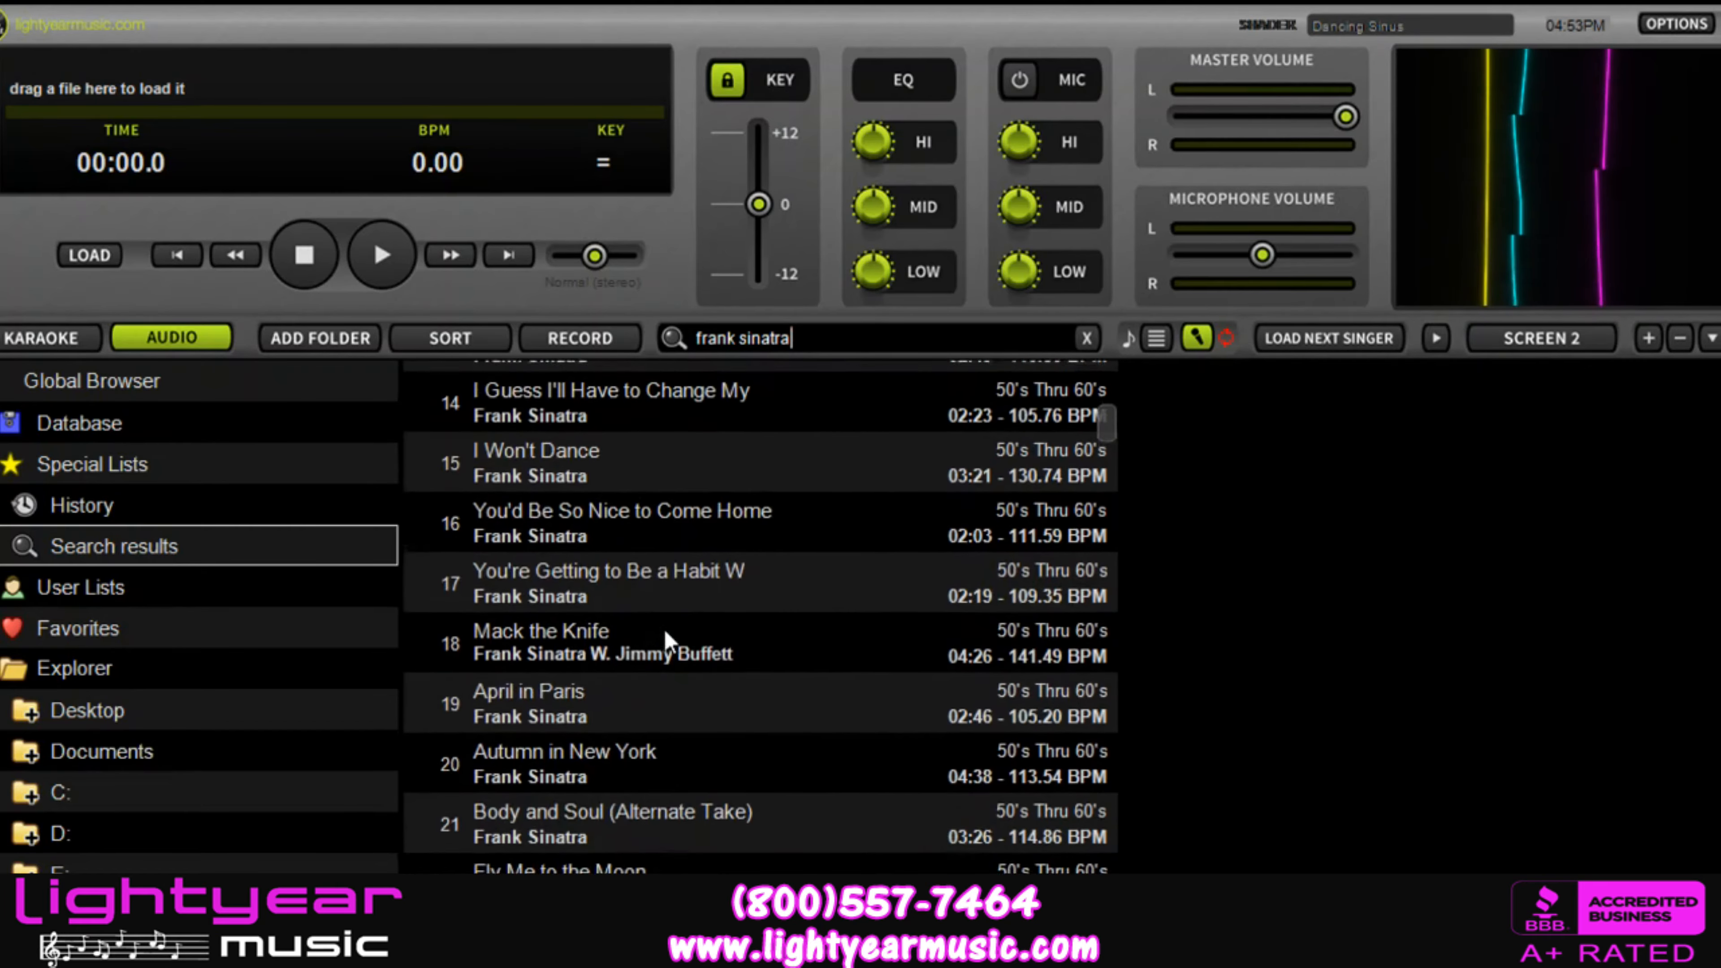
scroll(663, 627, "up", 5)
Step: Replace the audio search text with "my way"
key("BackSpace")
key("BackSpace")
key("BackSpace")
key("BackSpace")
key("BackSpace")
key("BackSpace")
key("BackSpace")
key("BackSpace")
key("BackSpace")
key("BackSpace")
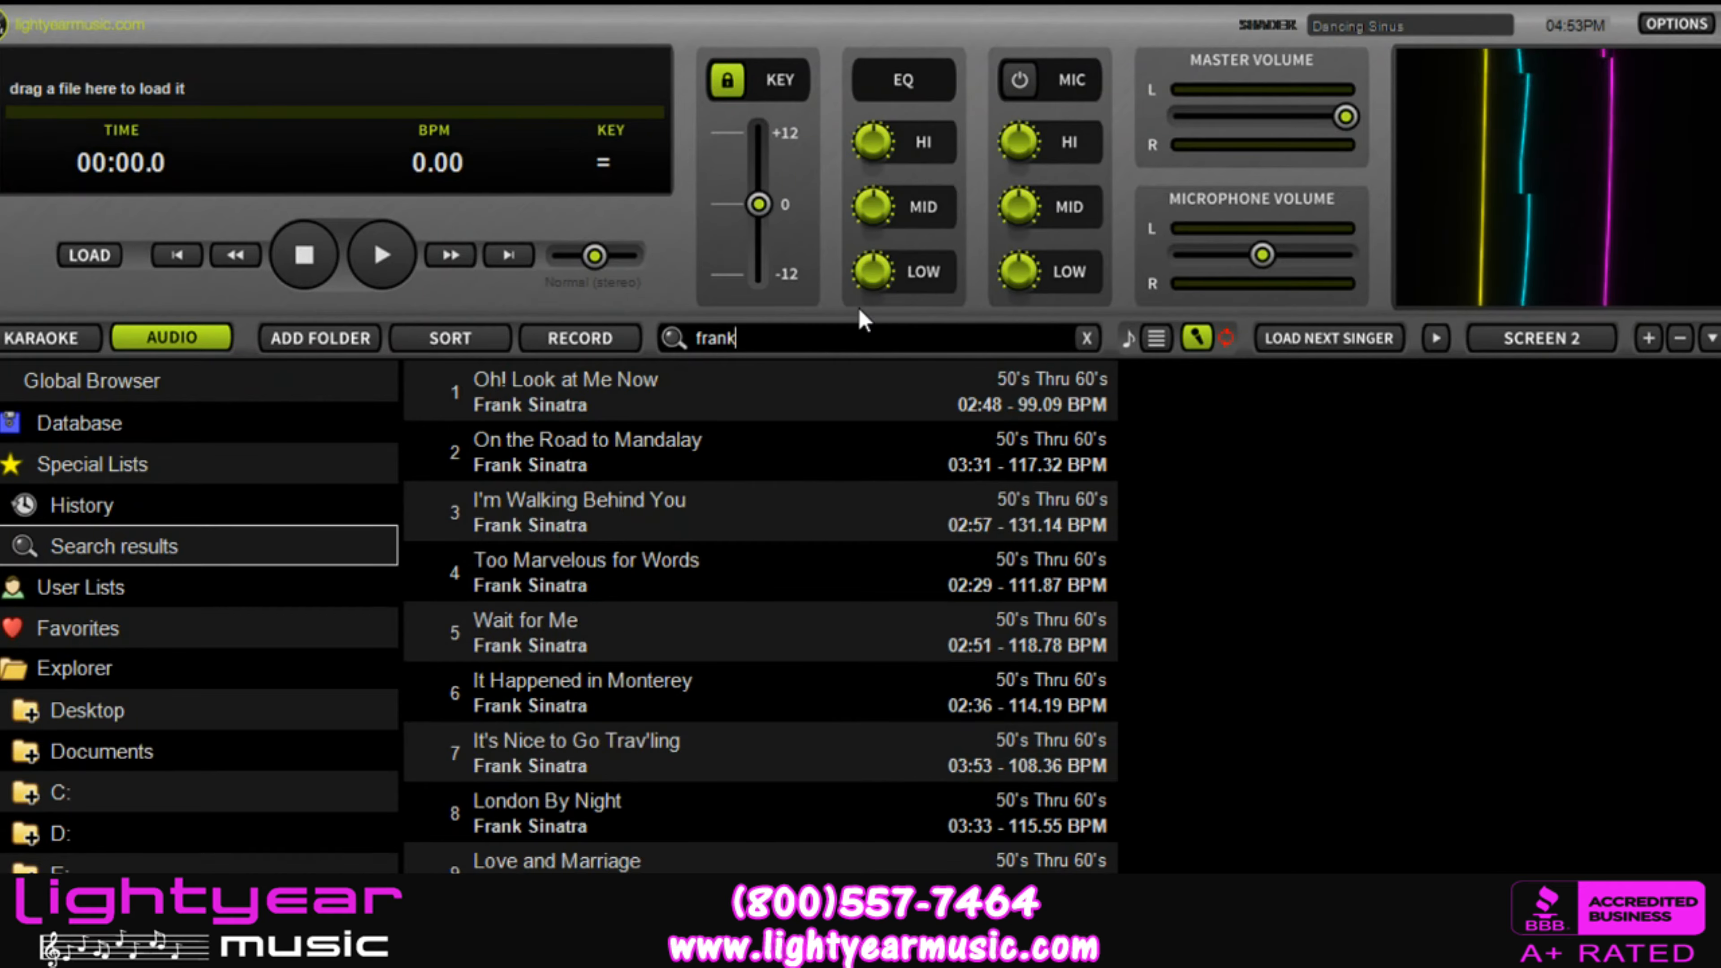
key("BackSpace")
key("BackSpace")
key("BackSpace")
type("m")
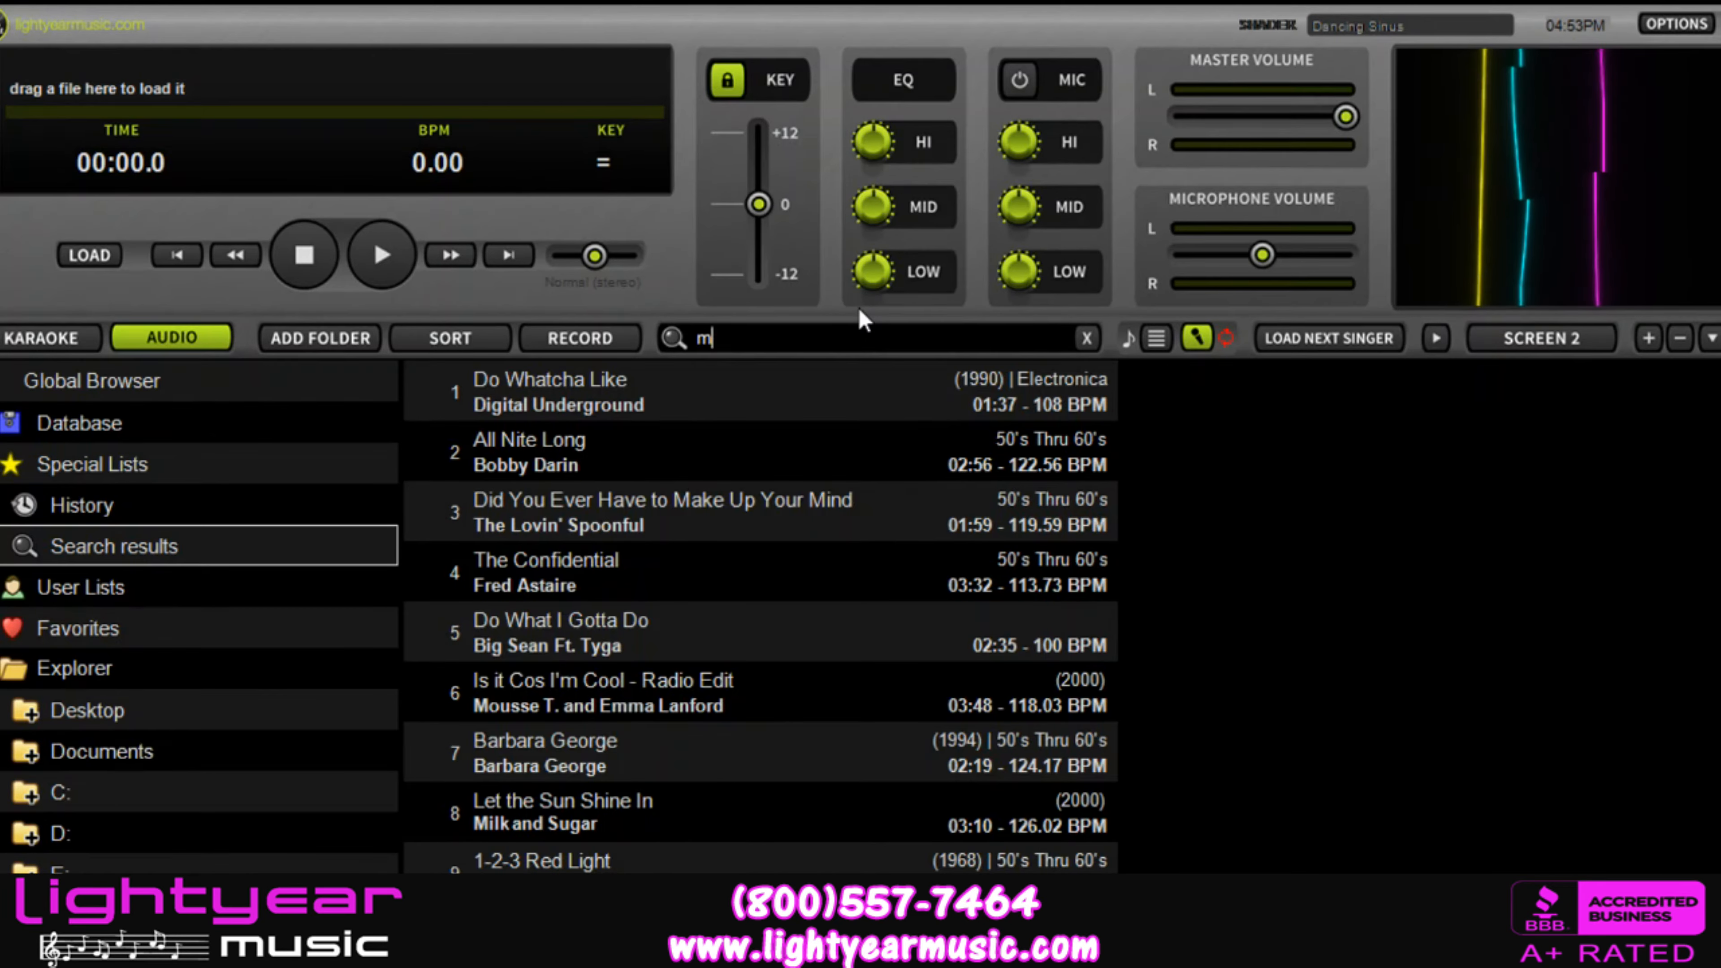
type("y way")
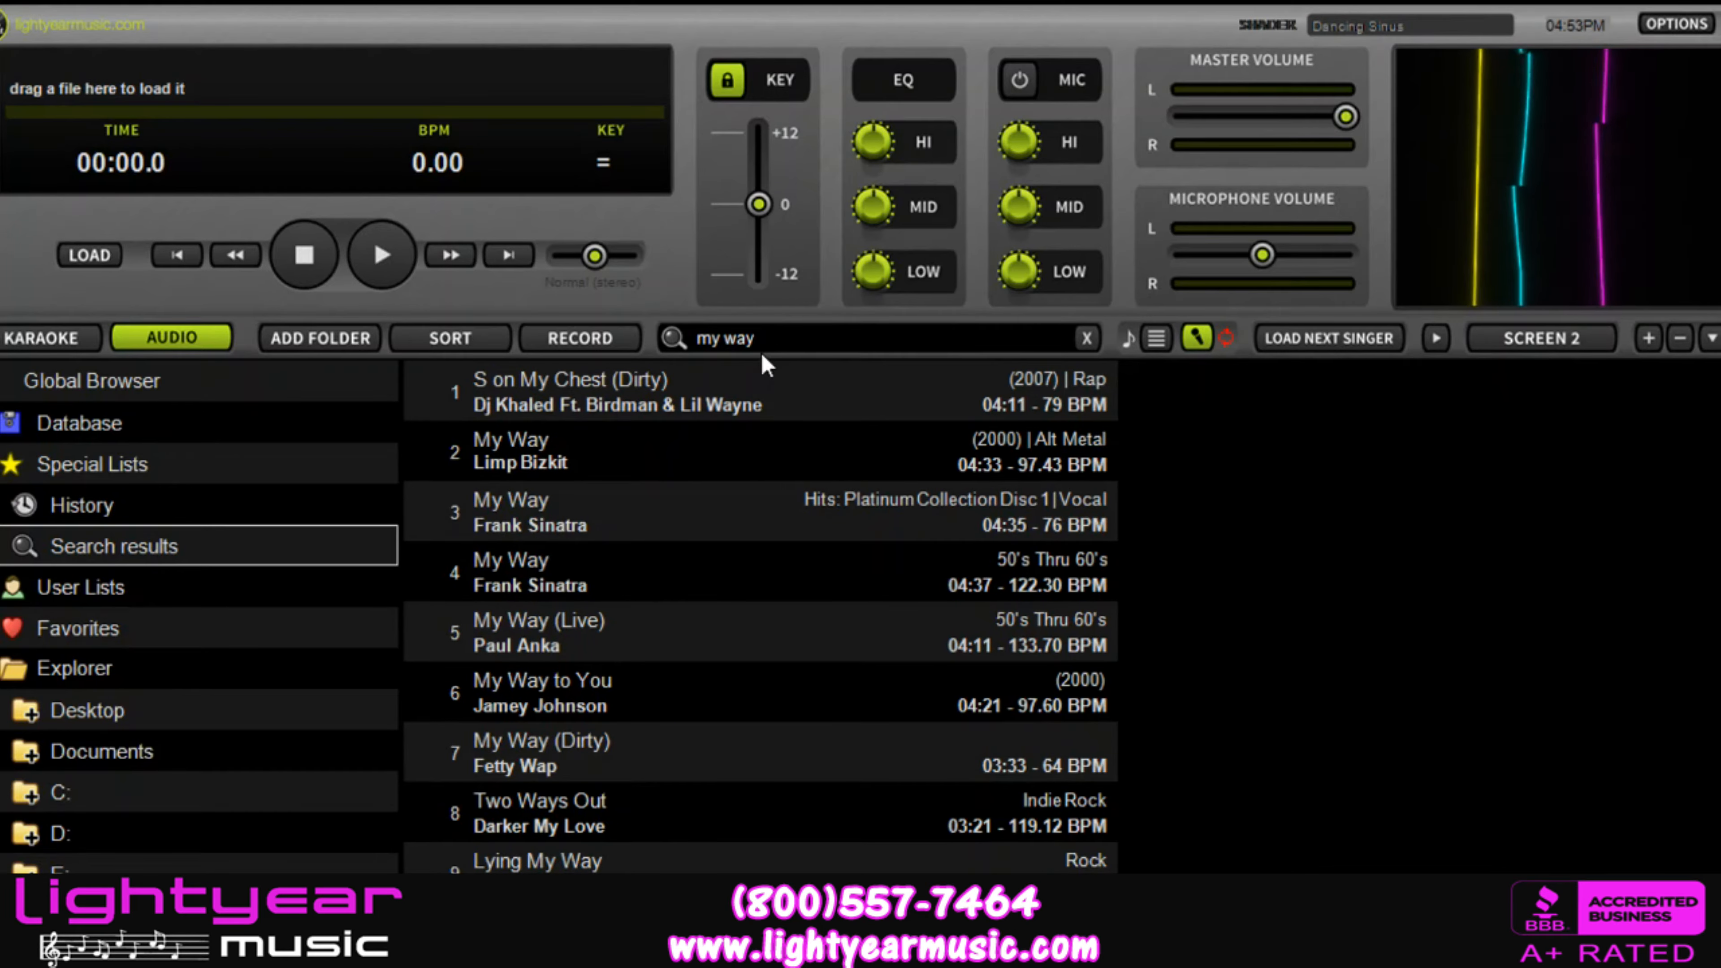
Step: Clear the search text and limit the library to karaoke tracks, with audio tracks excluded
key("BackSpace")
key("BackSpace")
key("BackSpace")
key("BackSpace")
key("BackSpace")
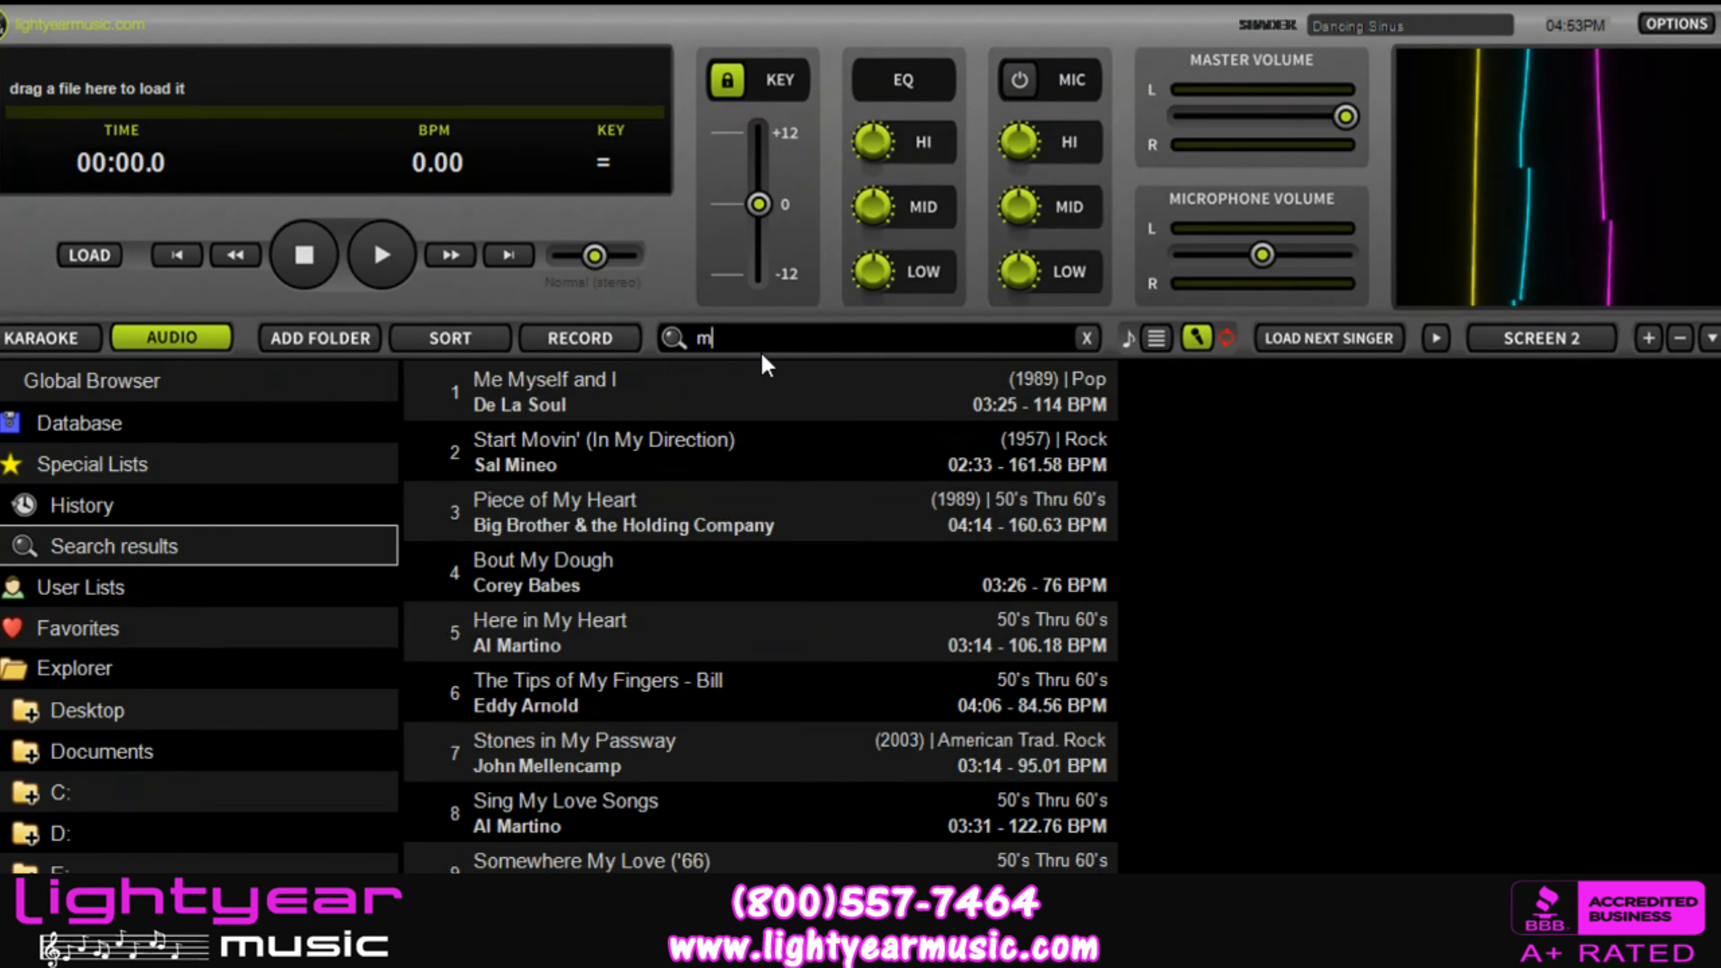
key("BackSpace")
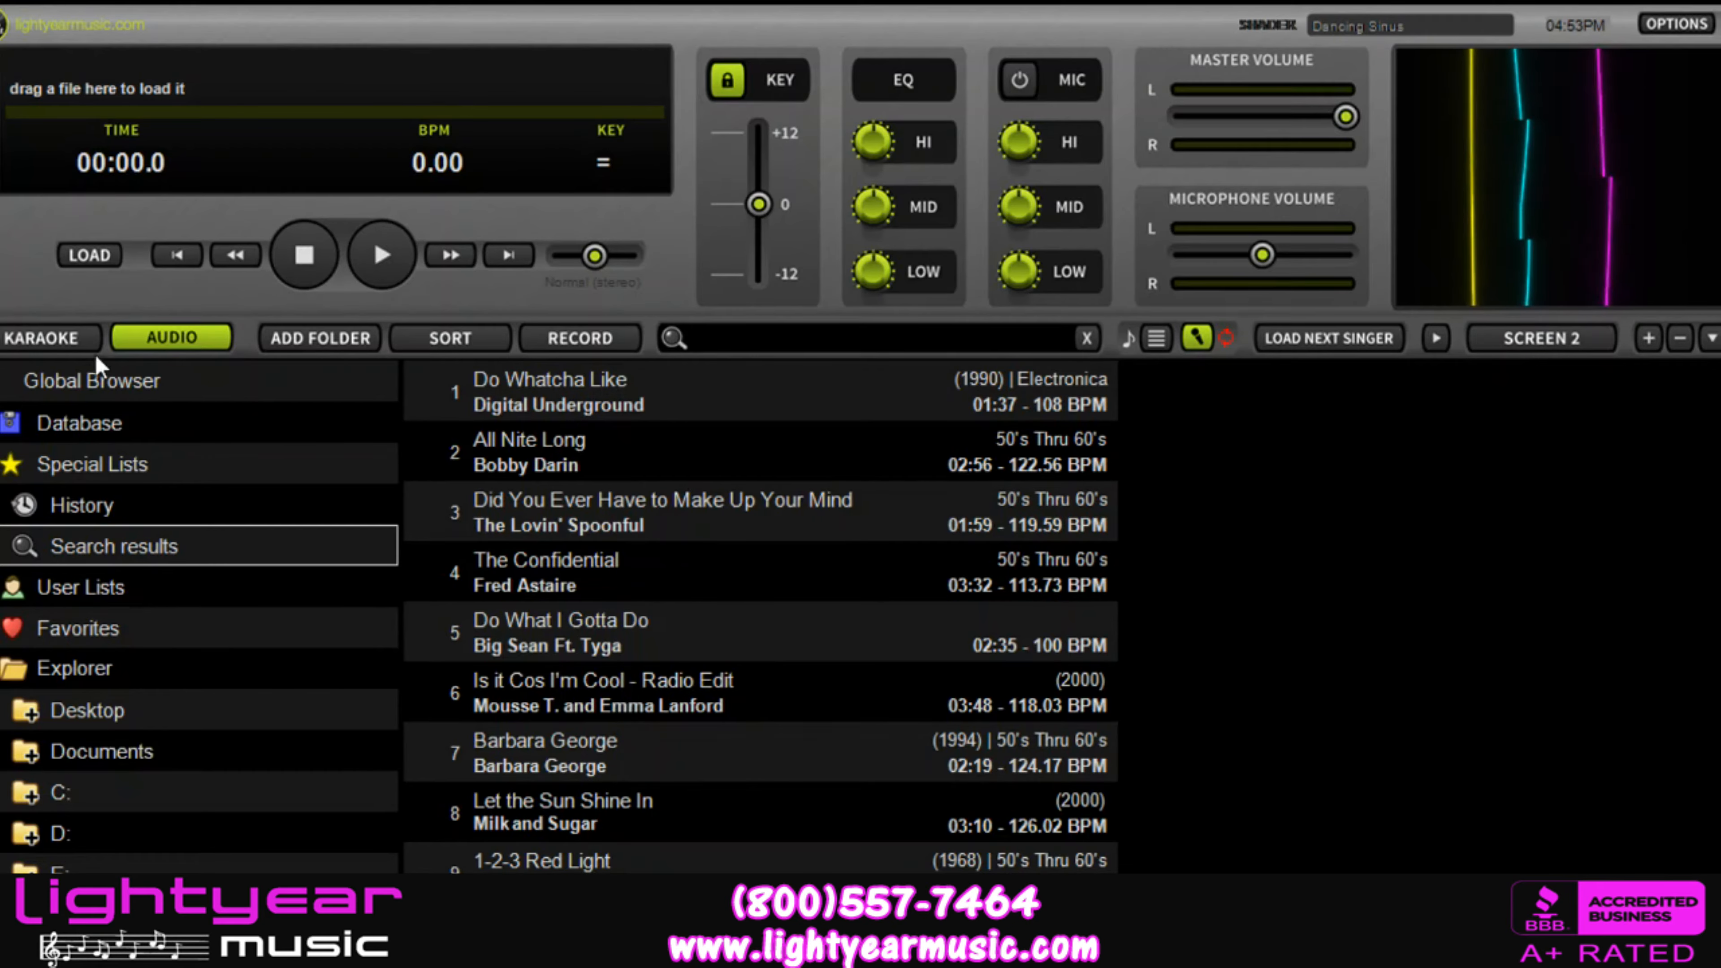
left_click(66, 346)
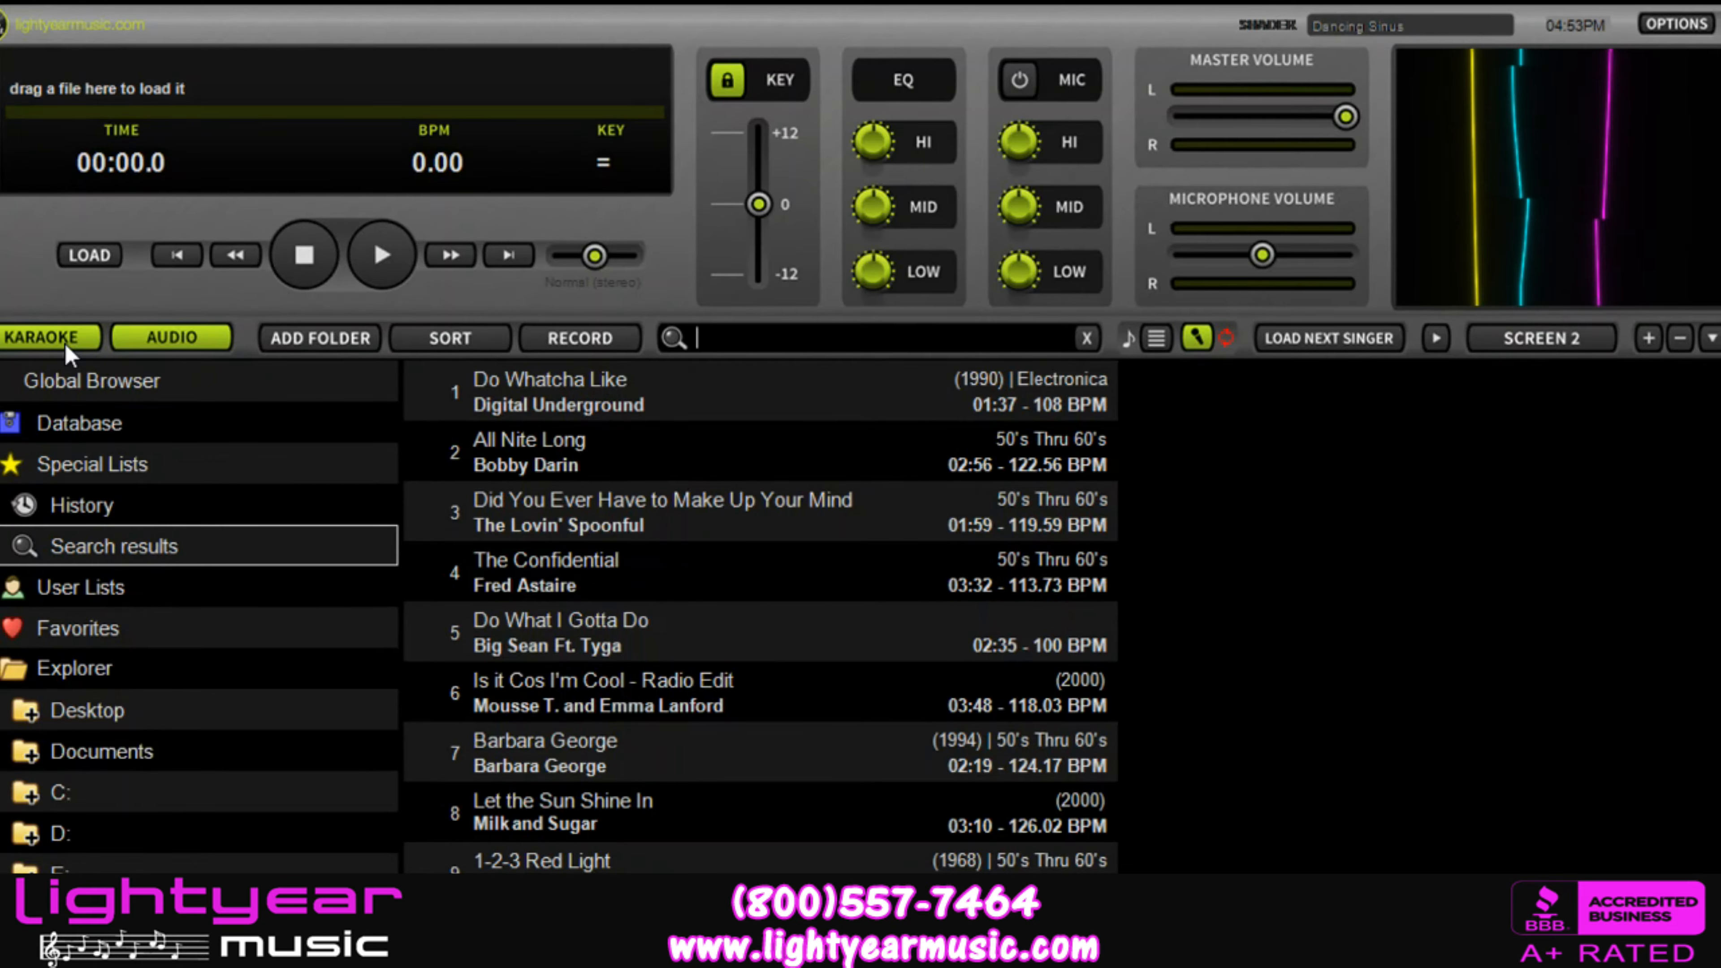
left_click(181, 339)
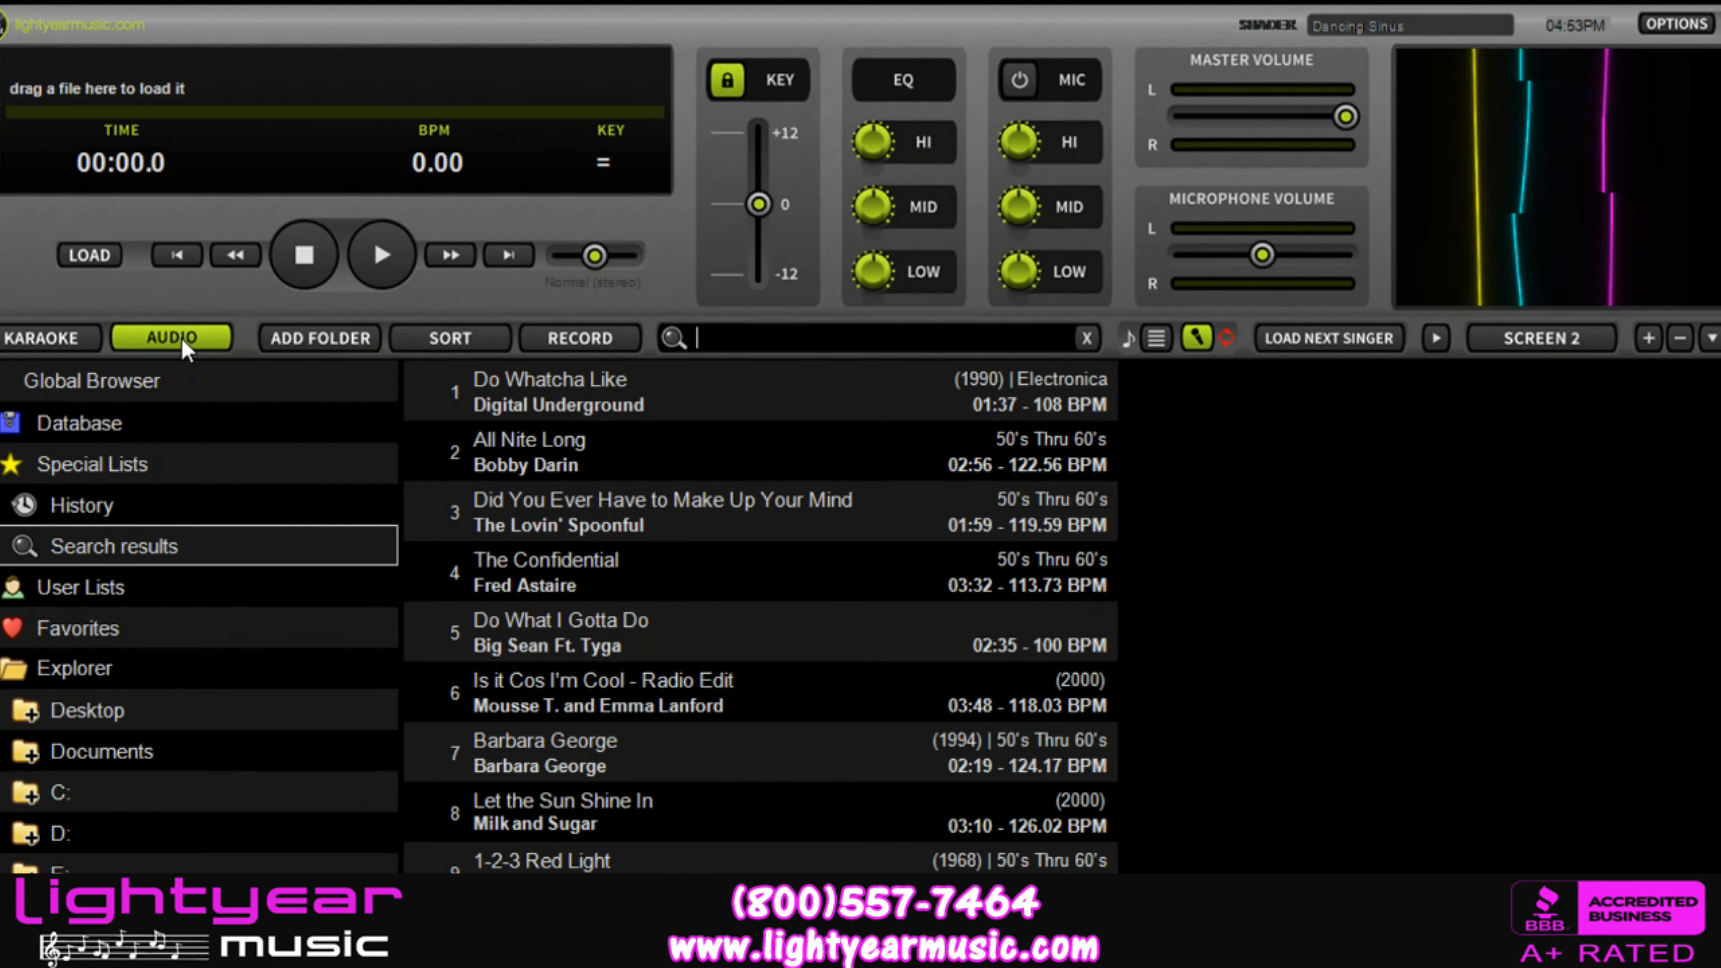
left_click(62, 342)
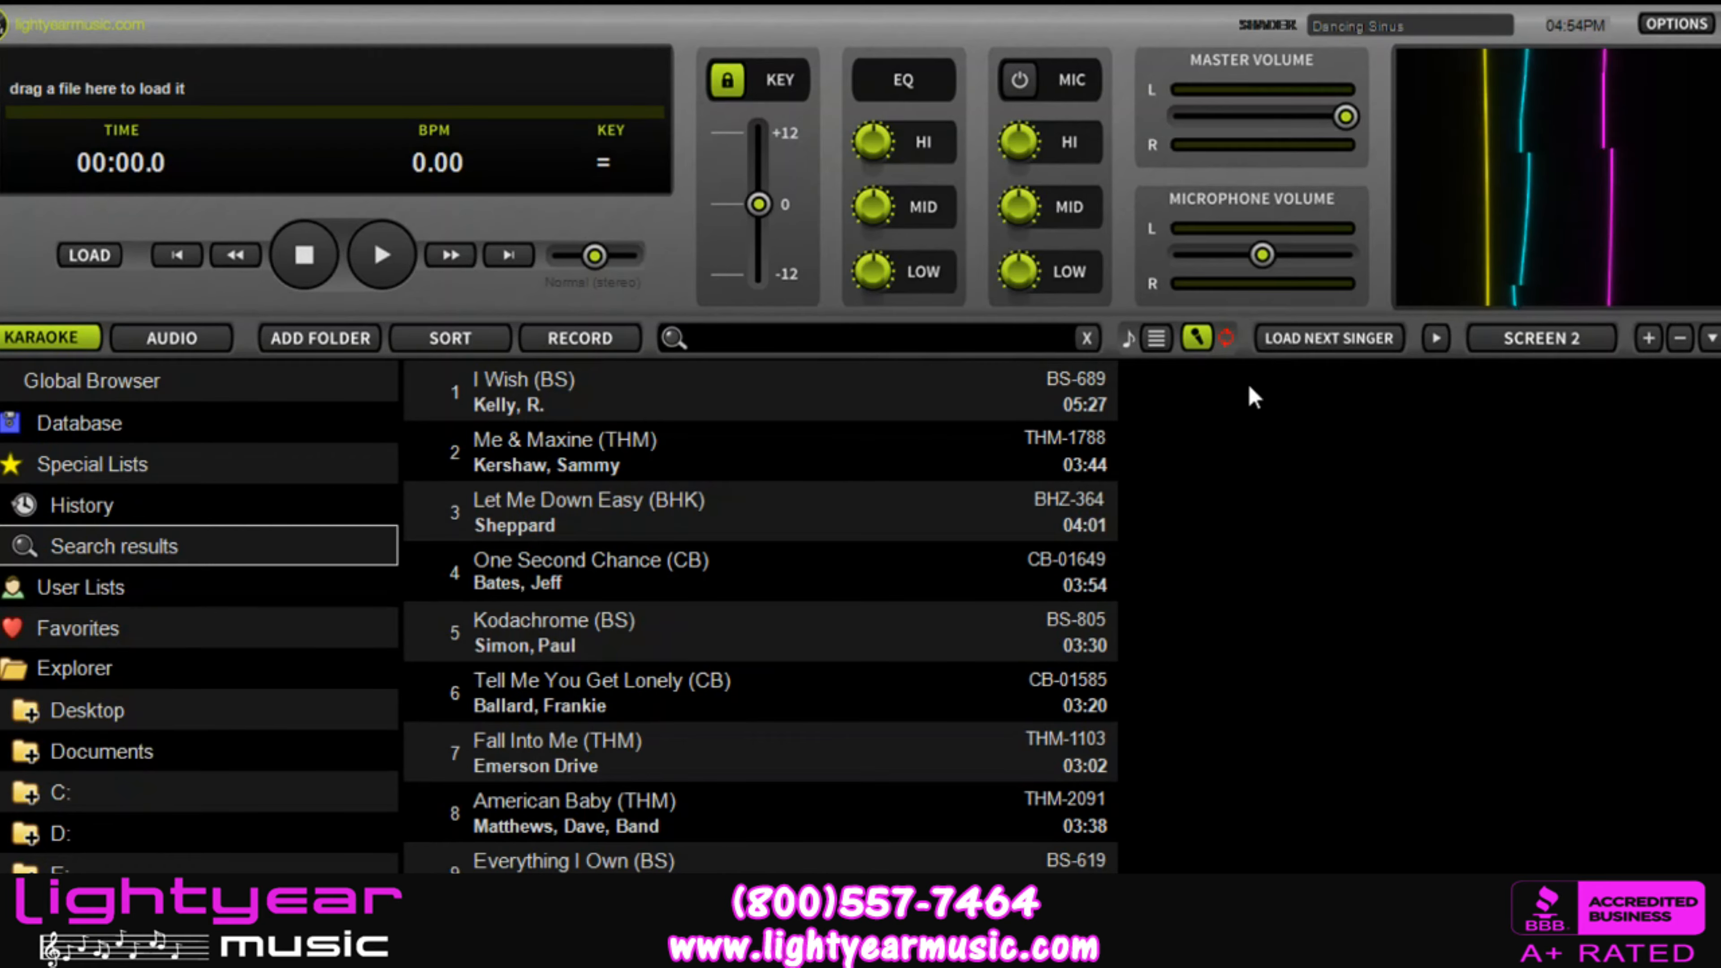
Step: Search the karaoke tracks for "my way", assign Sinatra's My Way (BS) to the singer list, and fill in the singer's name
type("my way")
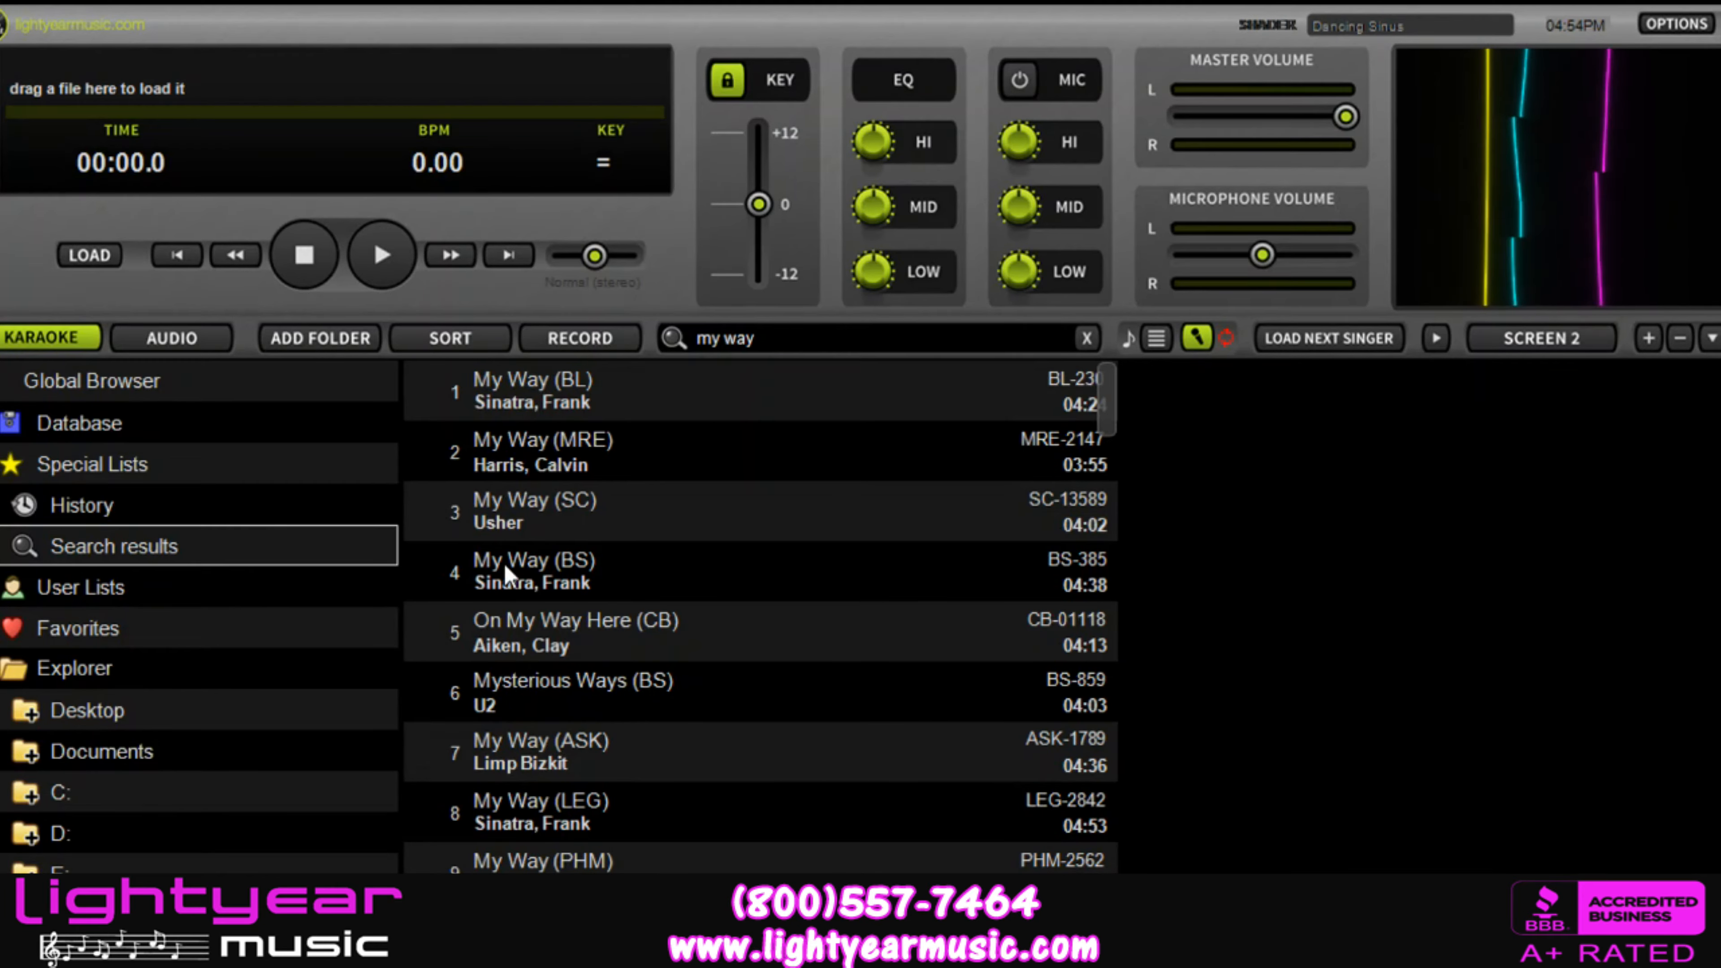
left_click(564, 559)
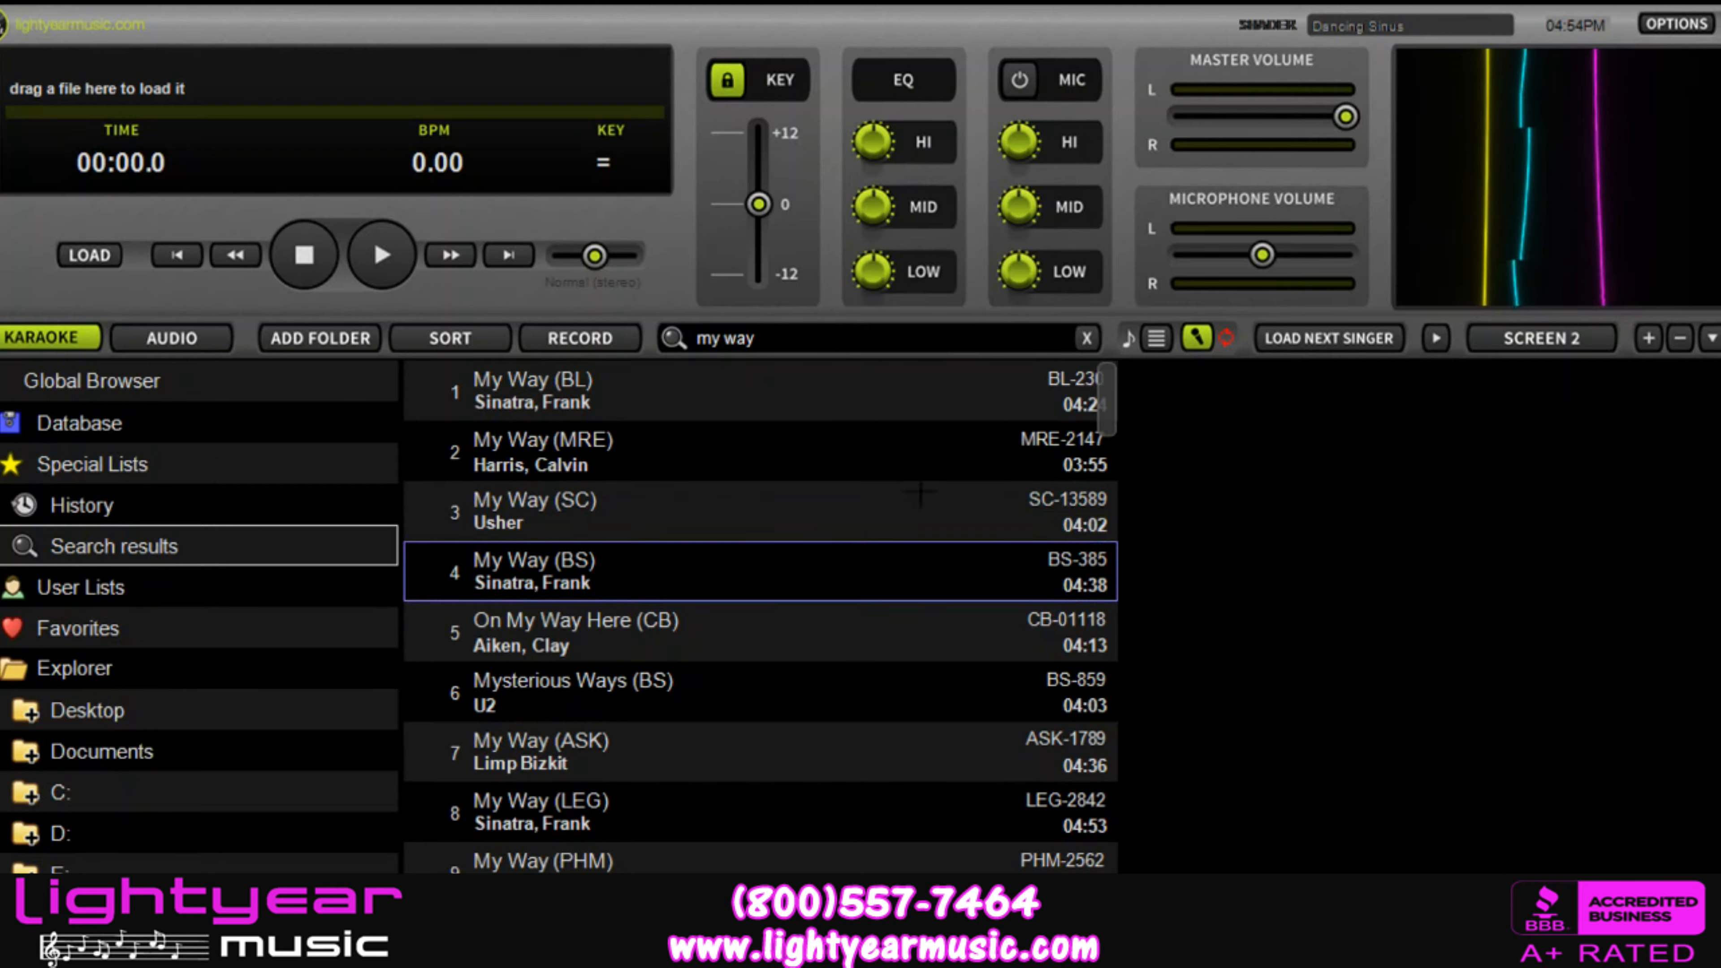
left_click_drag(564, 560, 1338, 452)
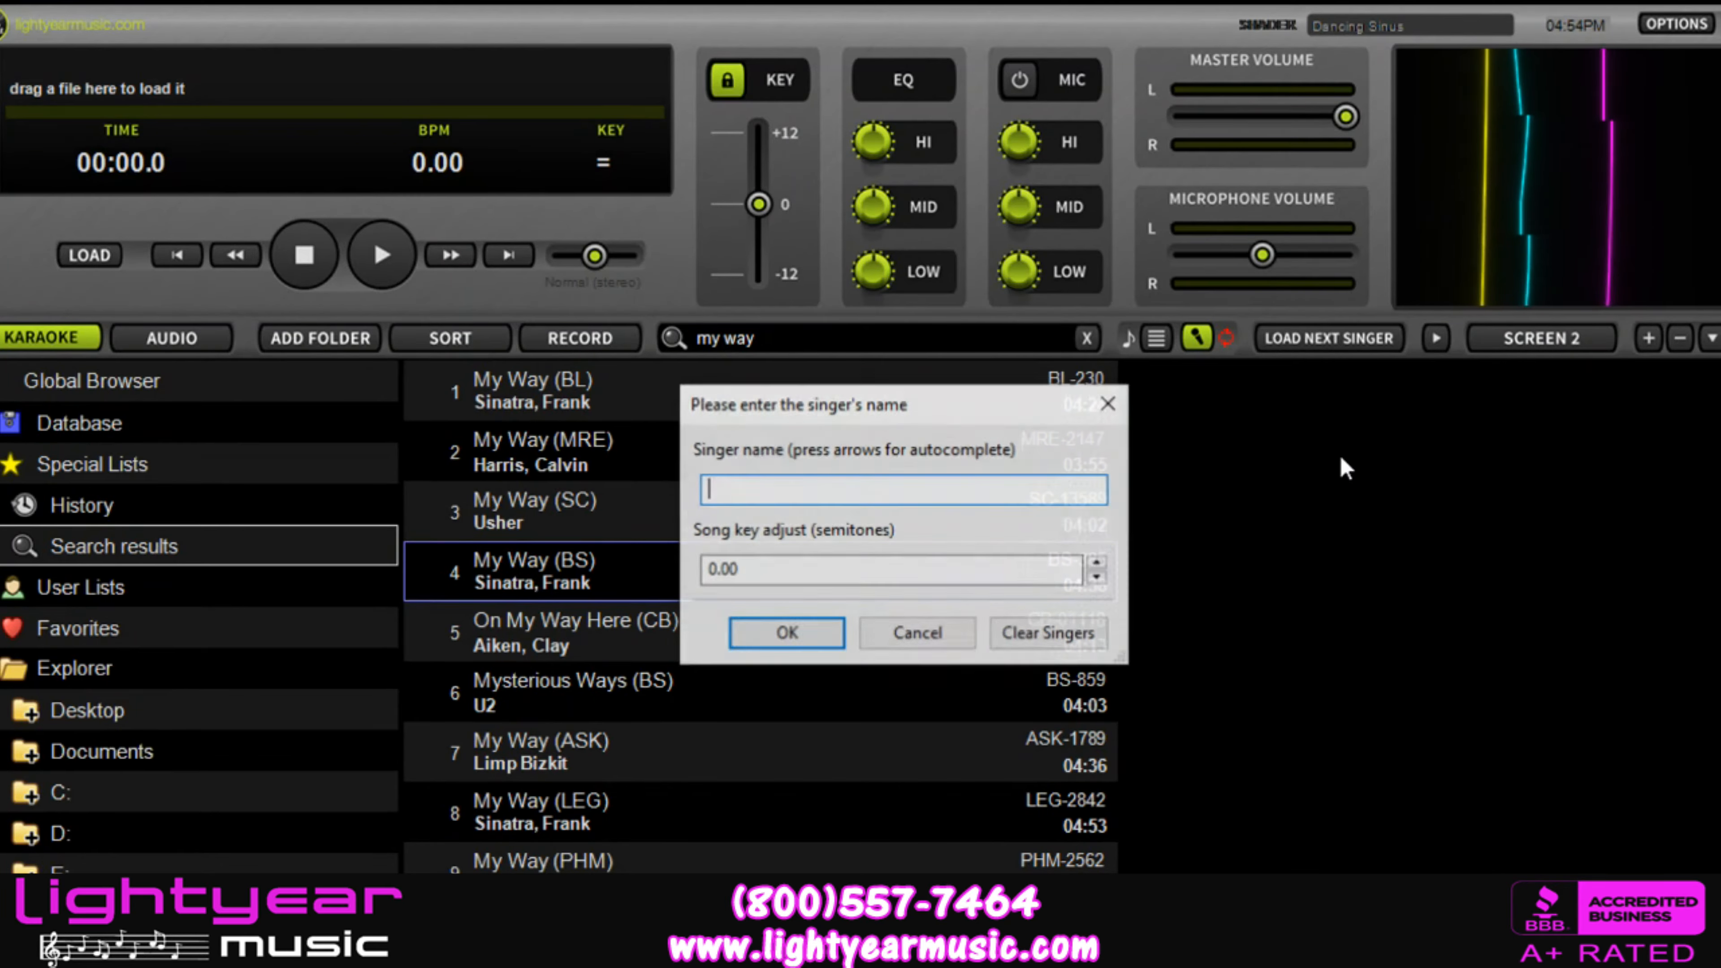
type("Bob")
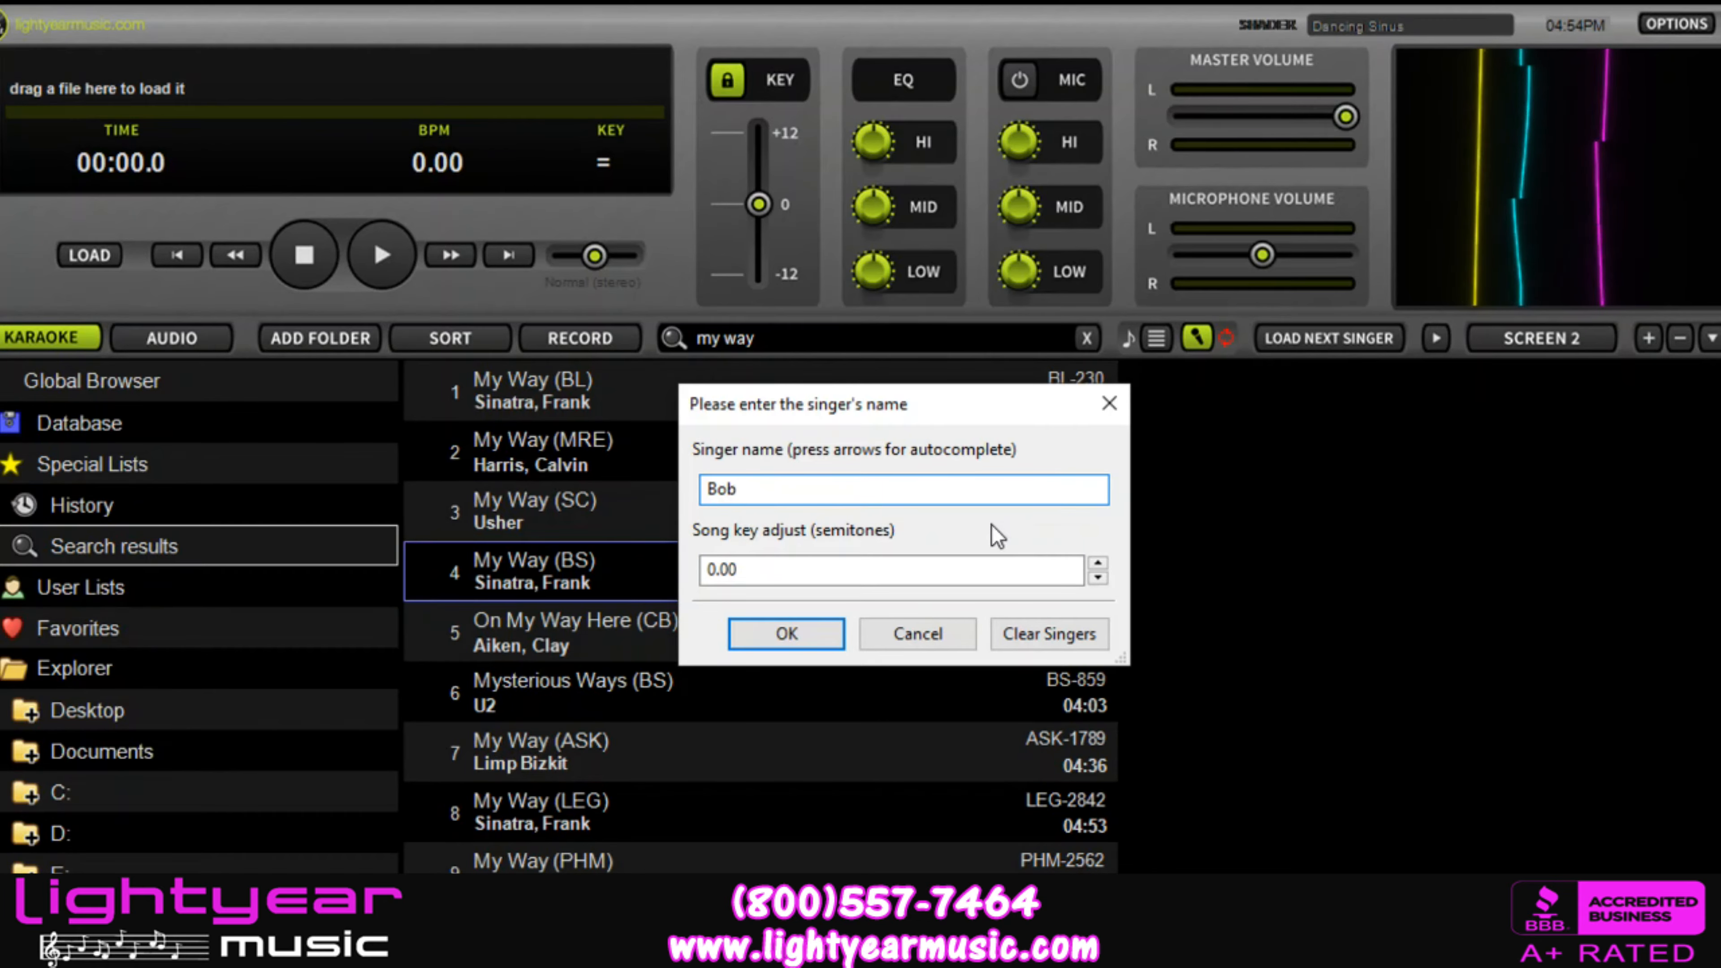
Step: Try song key adjustments of 1.00 and -2.00 semitones, and return the value to 0.00
double_click(1097, 563)
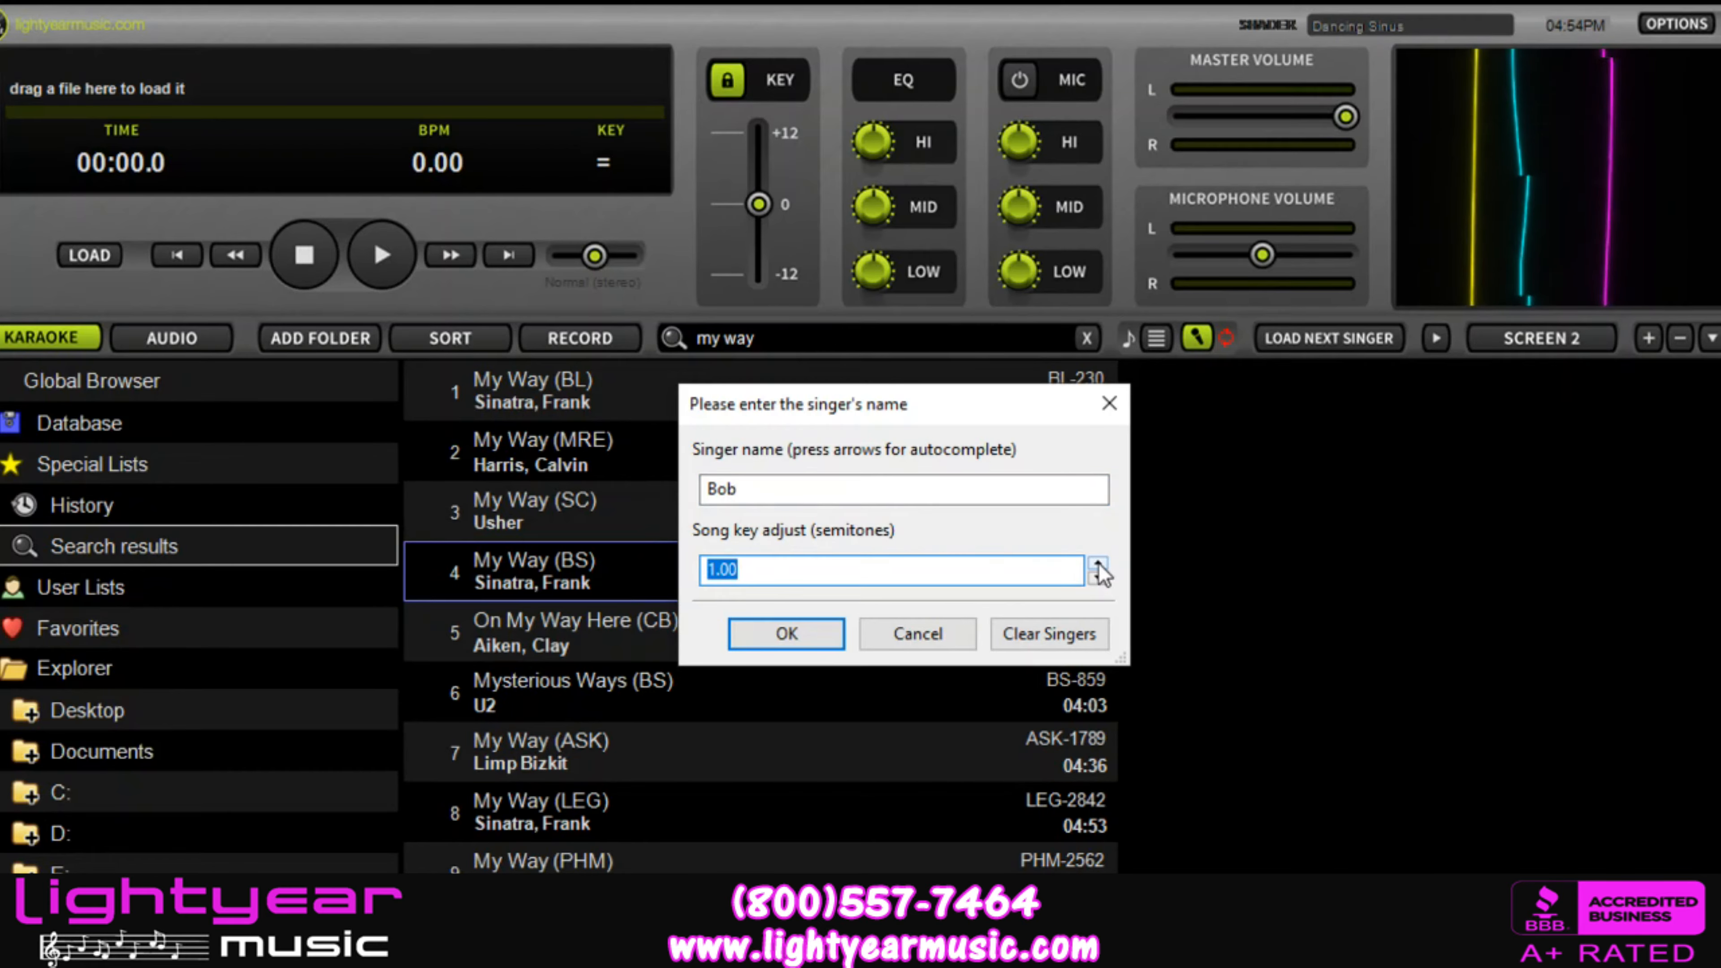
double_click(1098, 578)
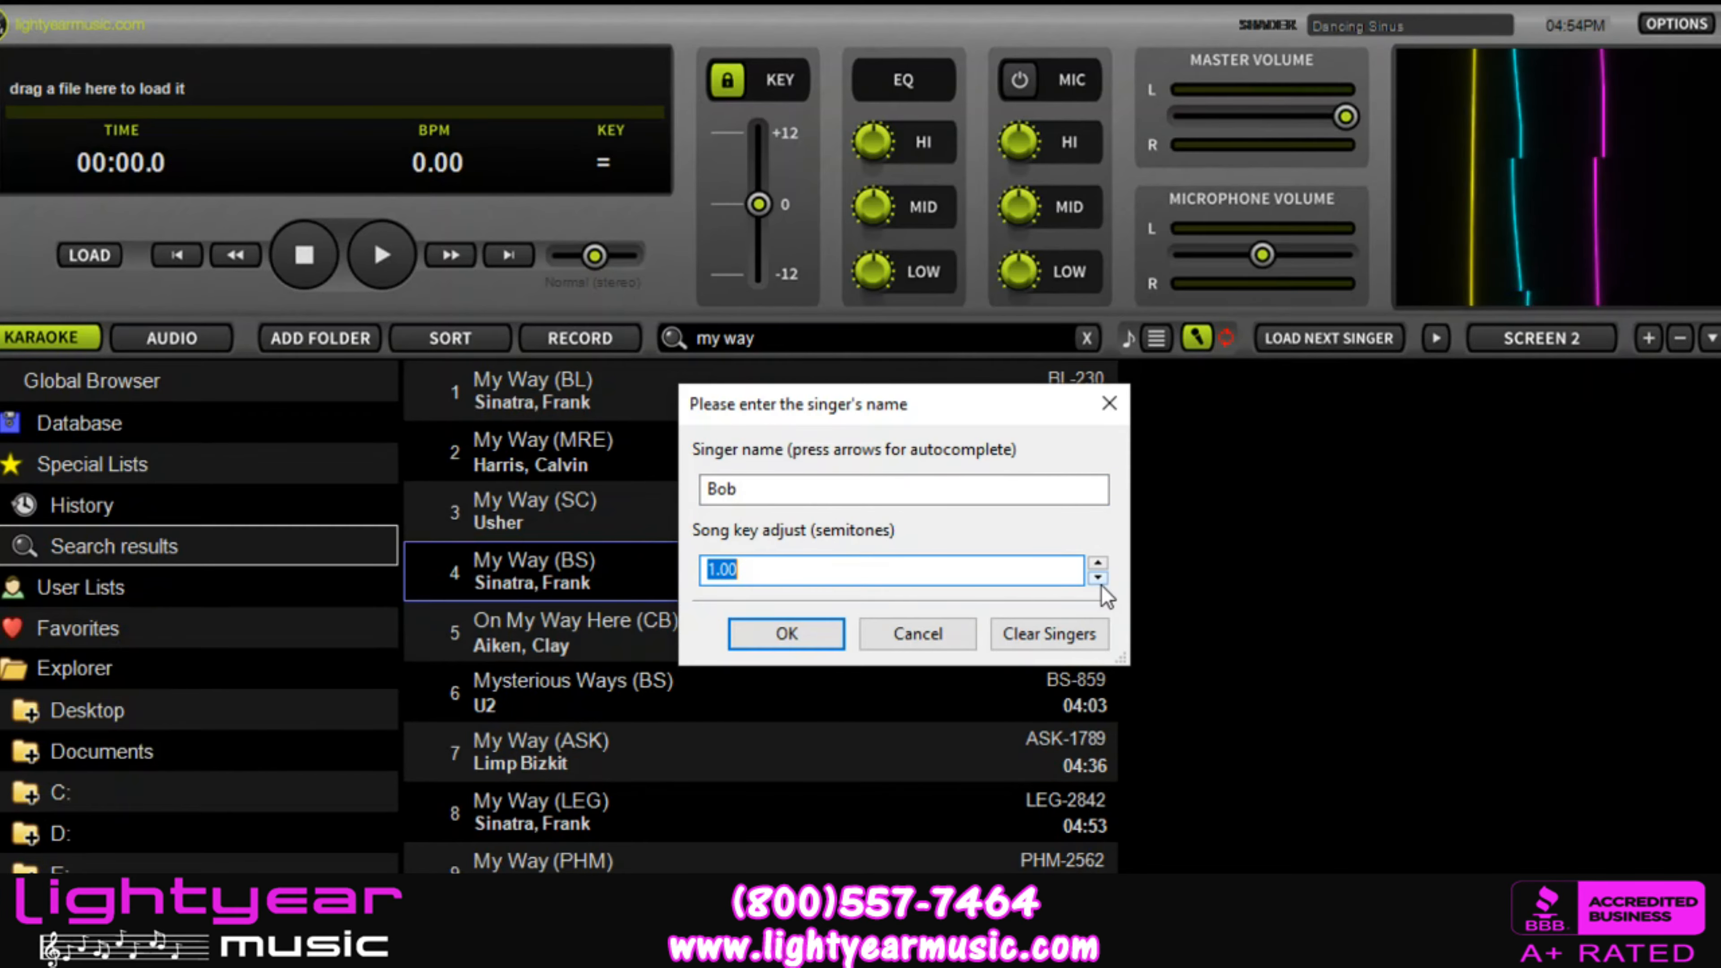
triple_click(1098, 578)
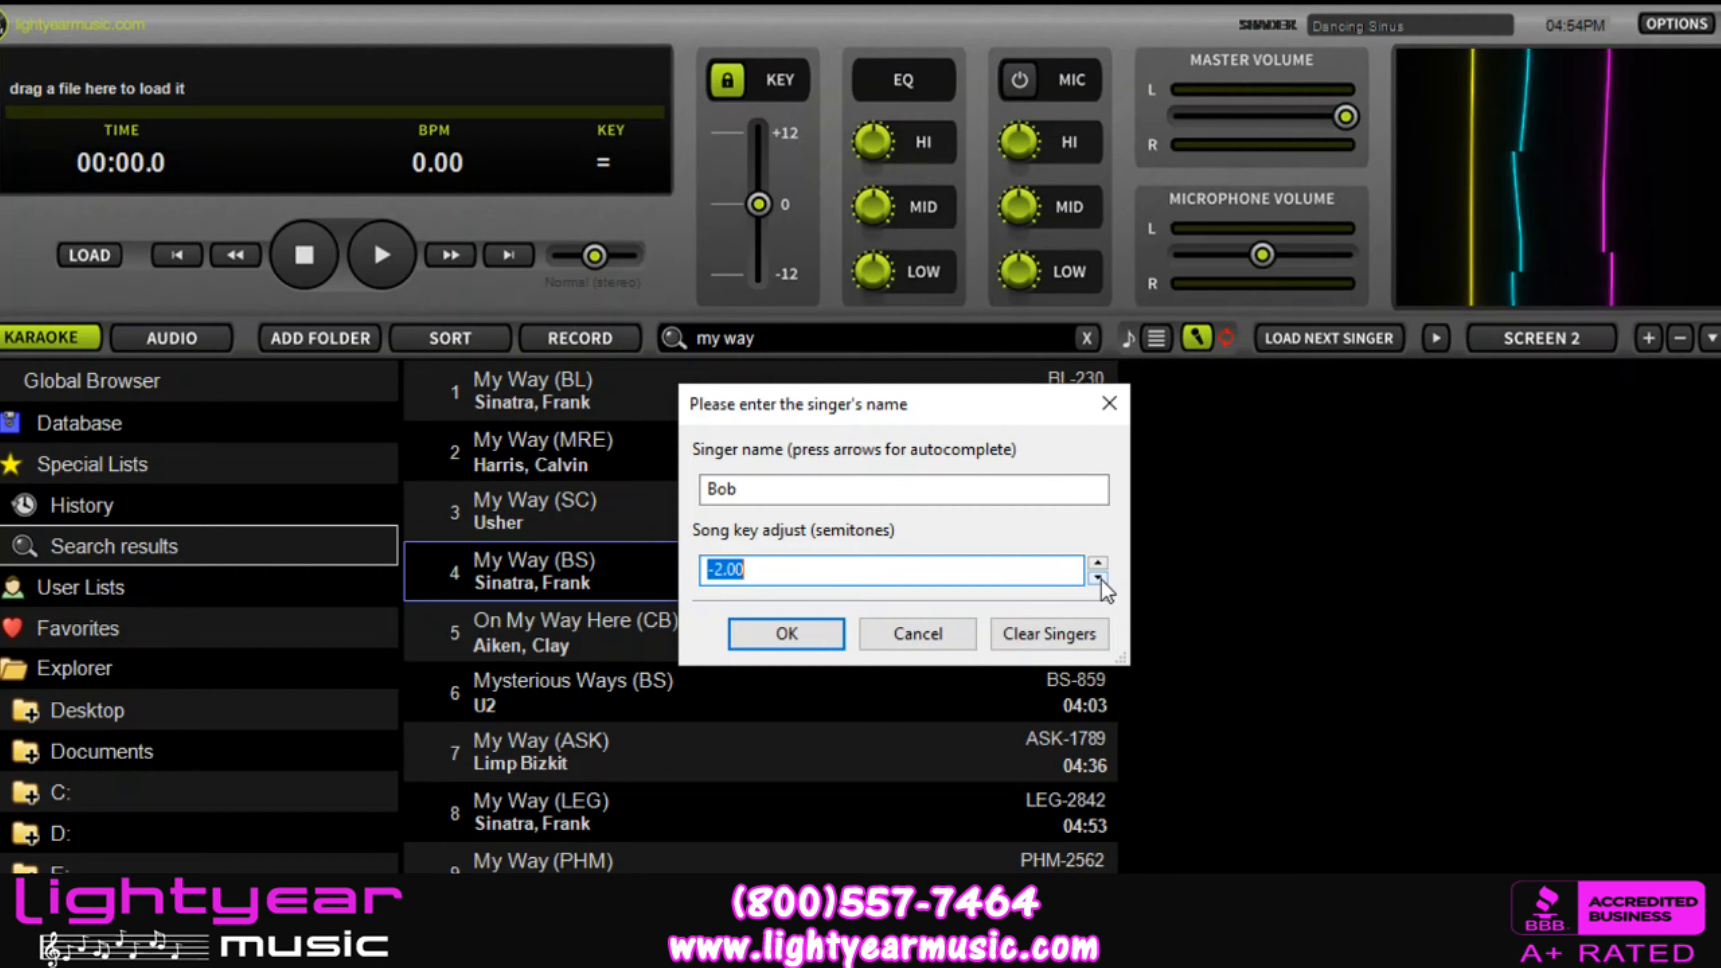
left_click(1098, 564)
double_click(1098, 563)
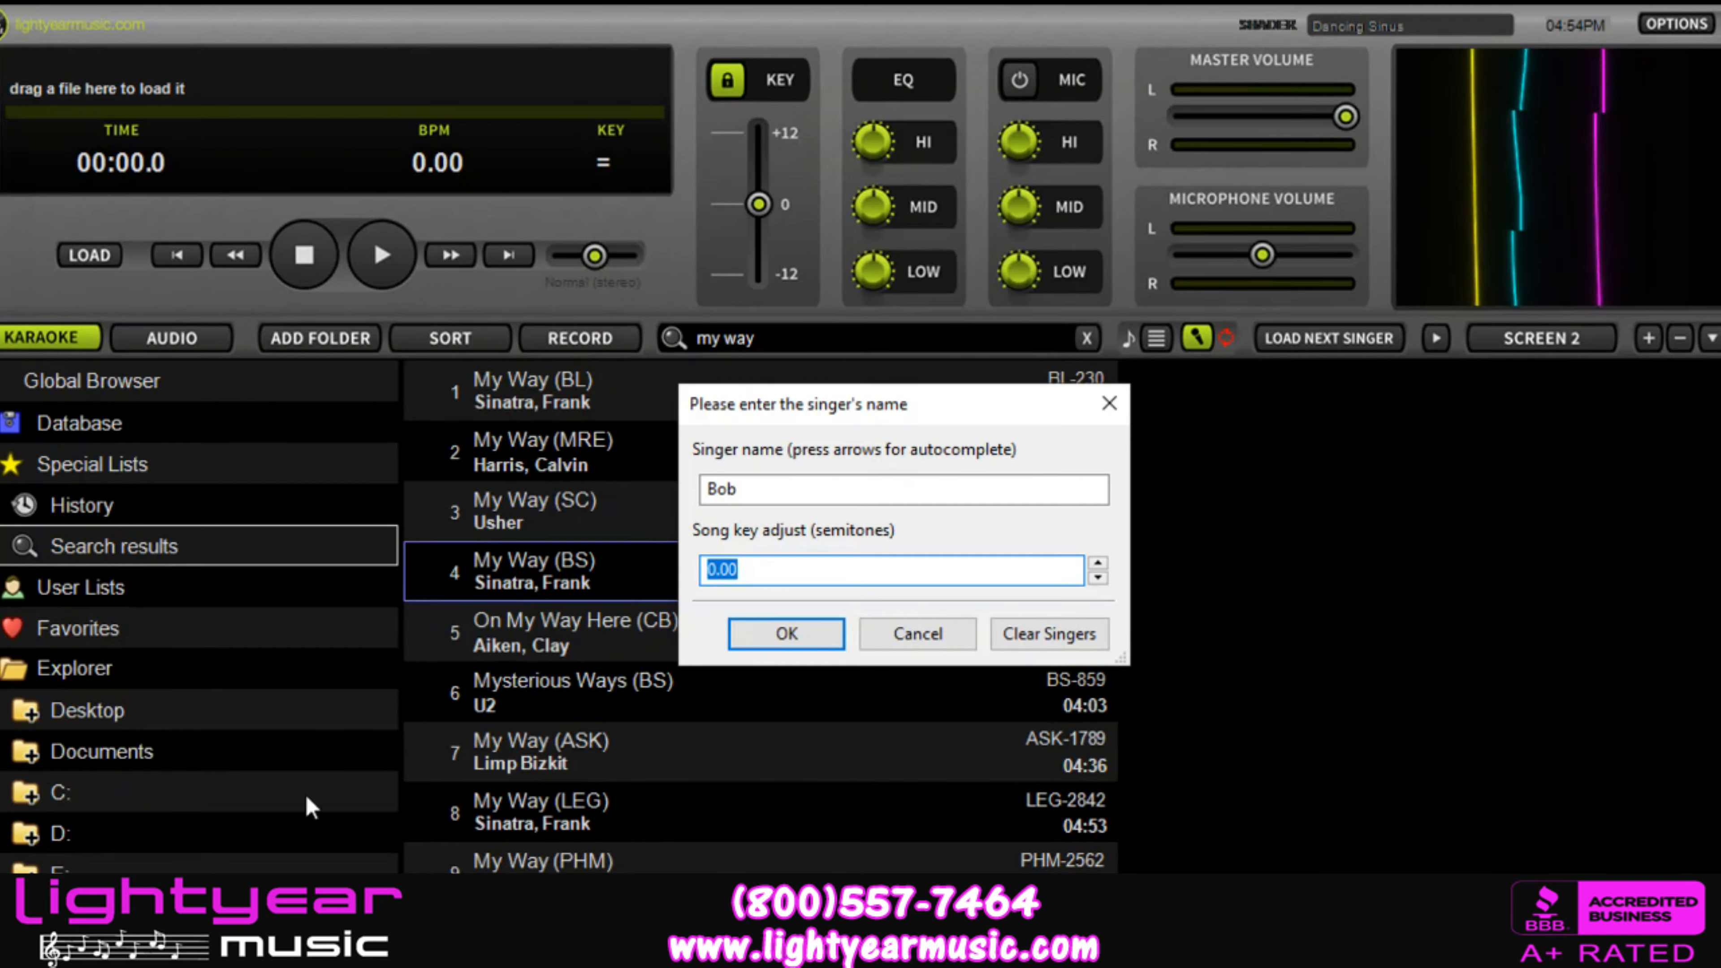
Step: Confirm the singer entry for My Way (BS)
left_click(755, 627)
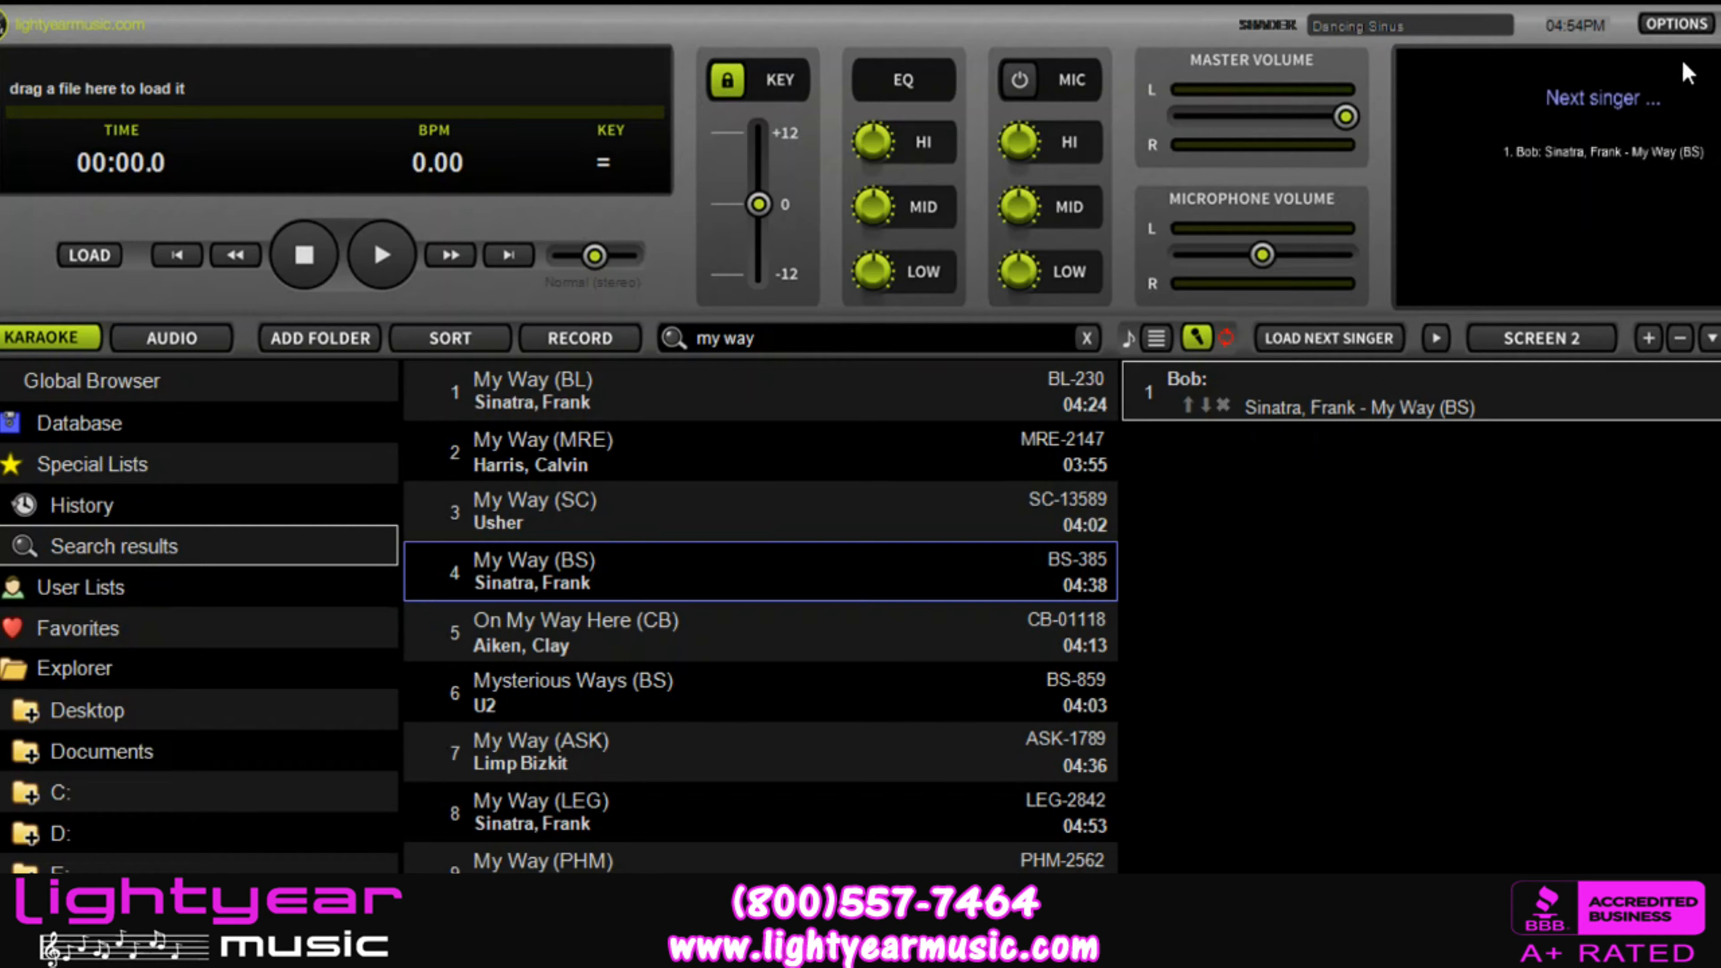
Step: Replace the karaoke search text with "frank"
left_click(762, 336)
key("BackSpace")
key("BackSpace")
key("BackSpace")
key("BackSpace")
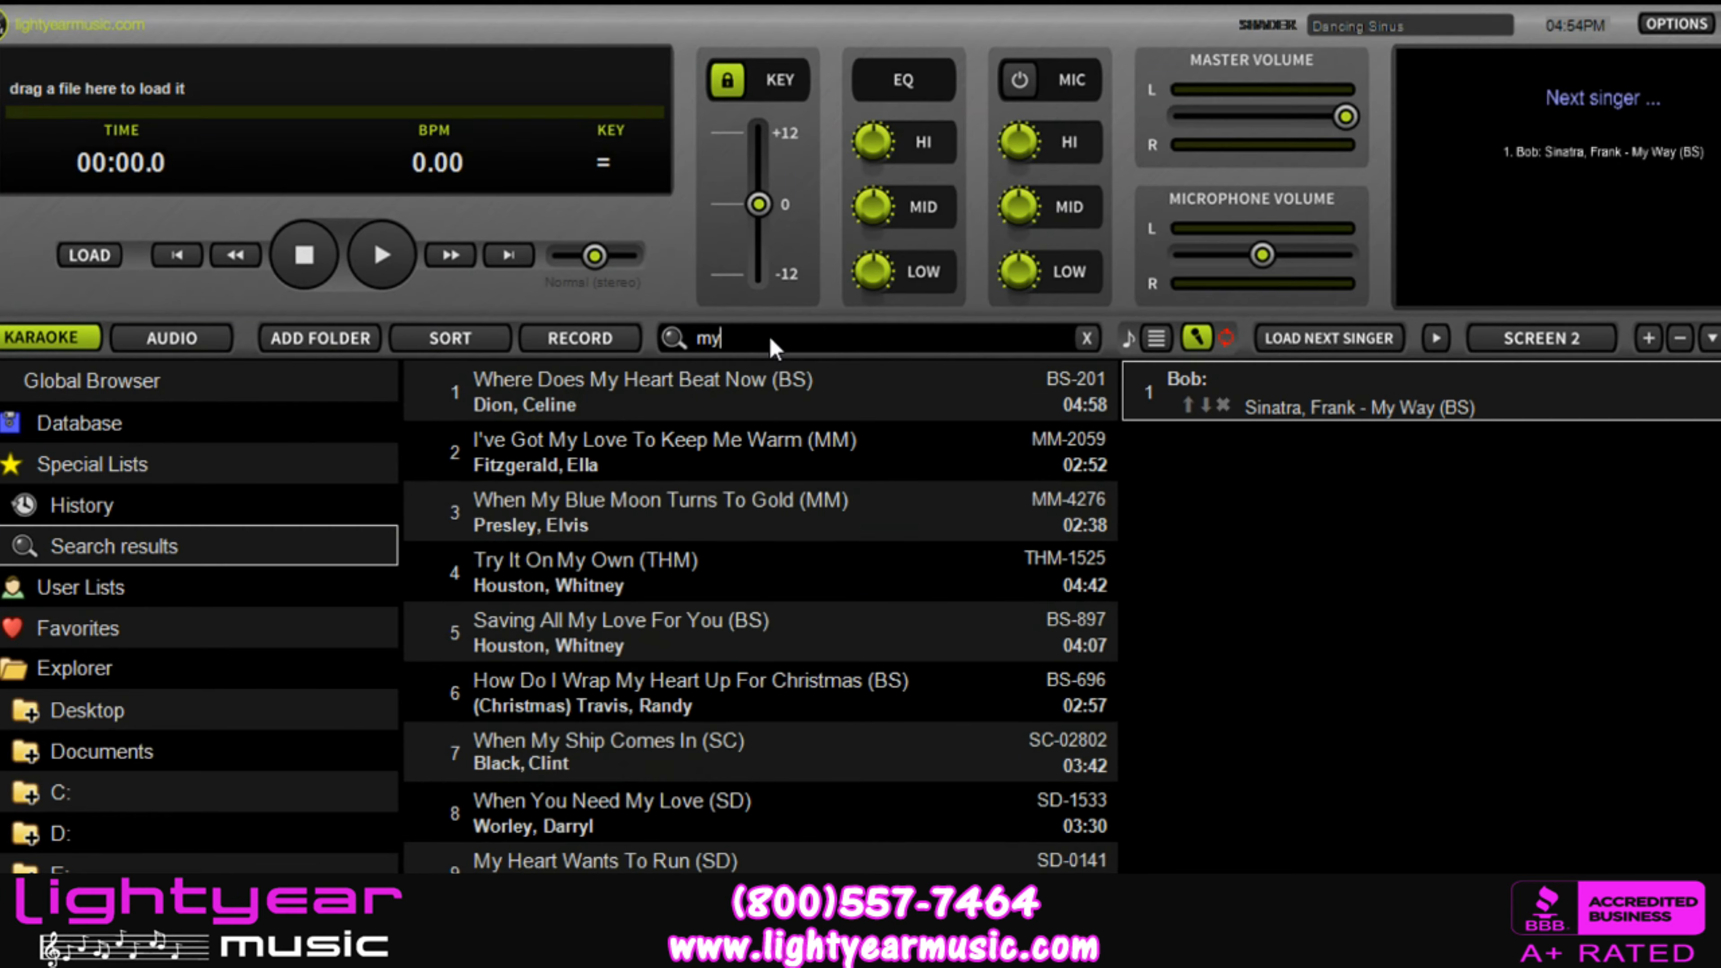
key("BackSpace")
key("BackSpace")
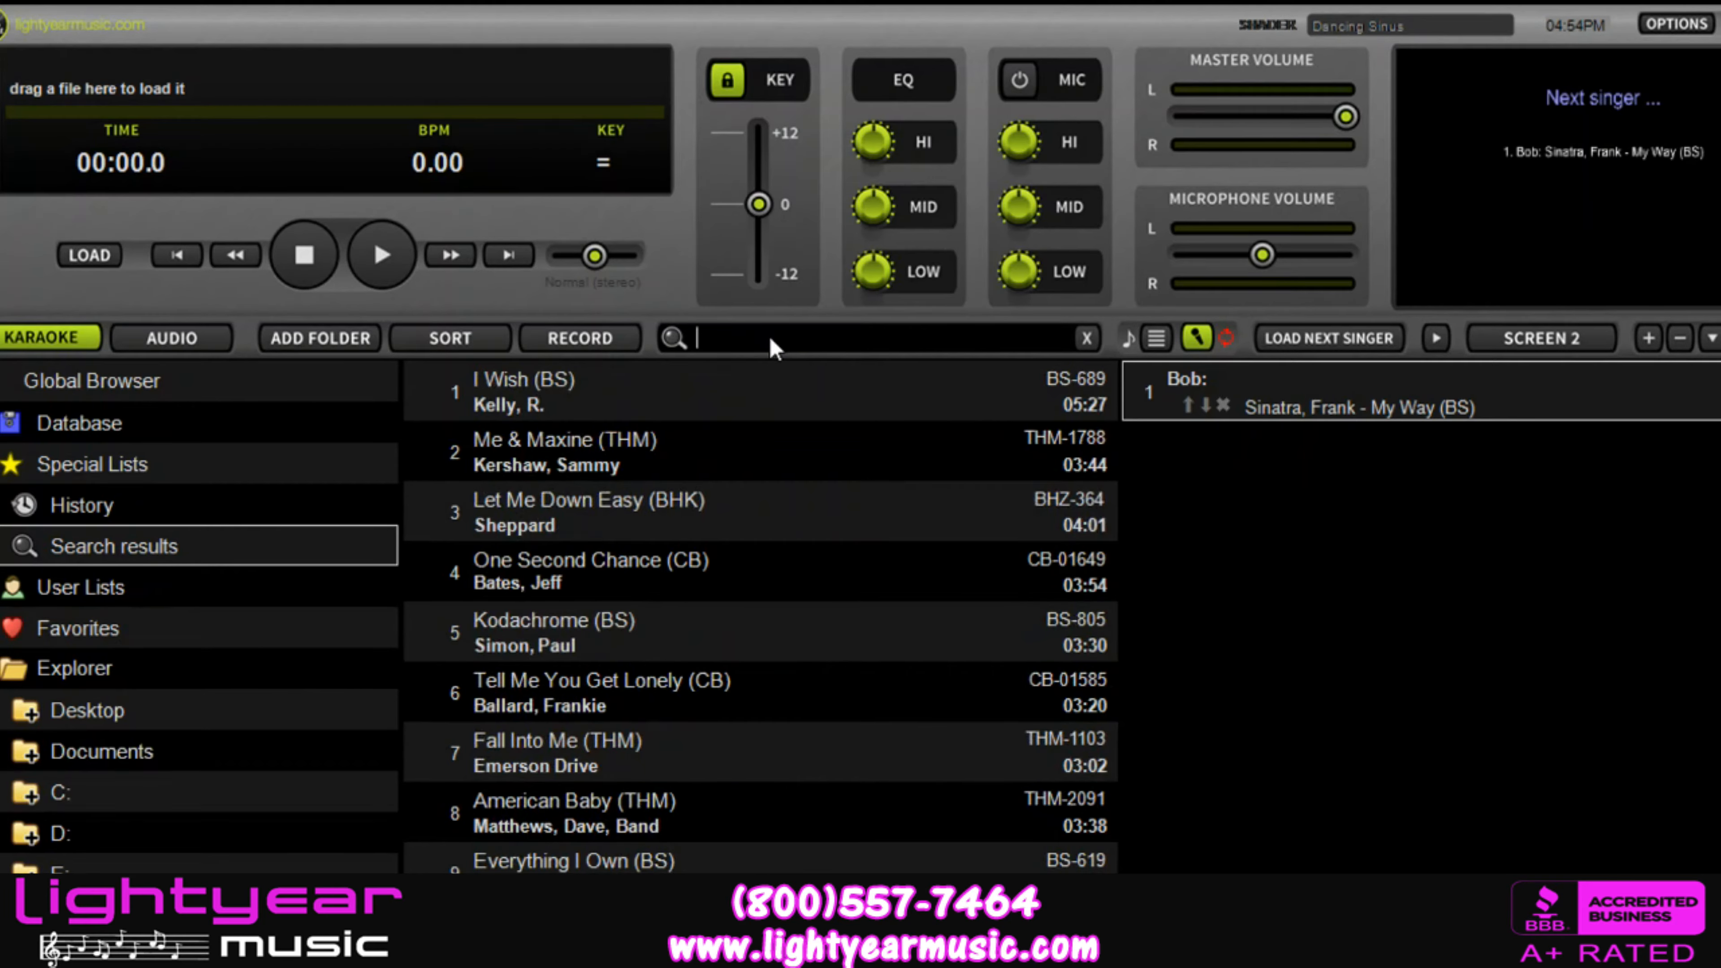
type("frank")
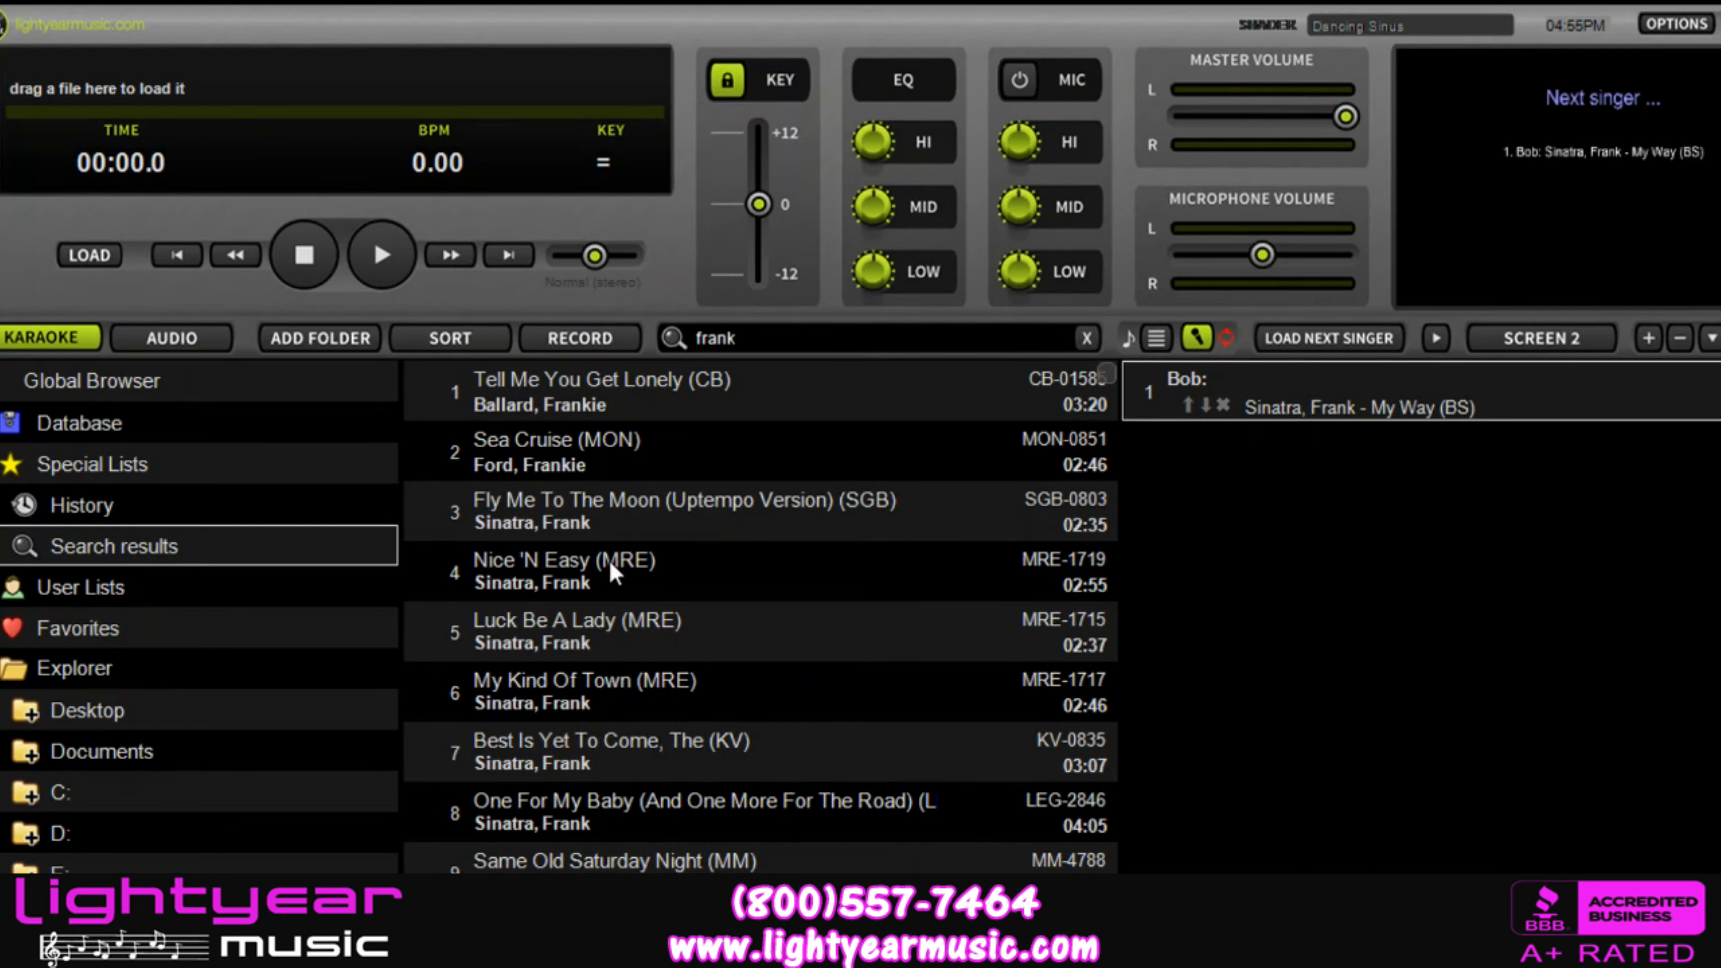
Step: Add Sinatra's Nice 'N Easy (MRE) to the singer list under a second singer, filling in that singer's name
left_click_drag(613, 573, 1265, 468)
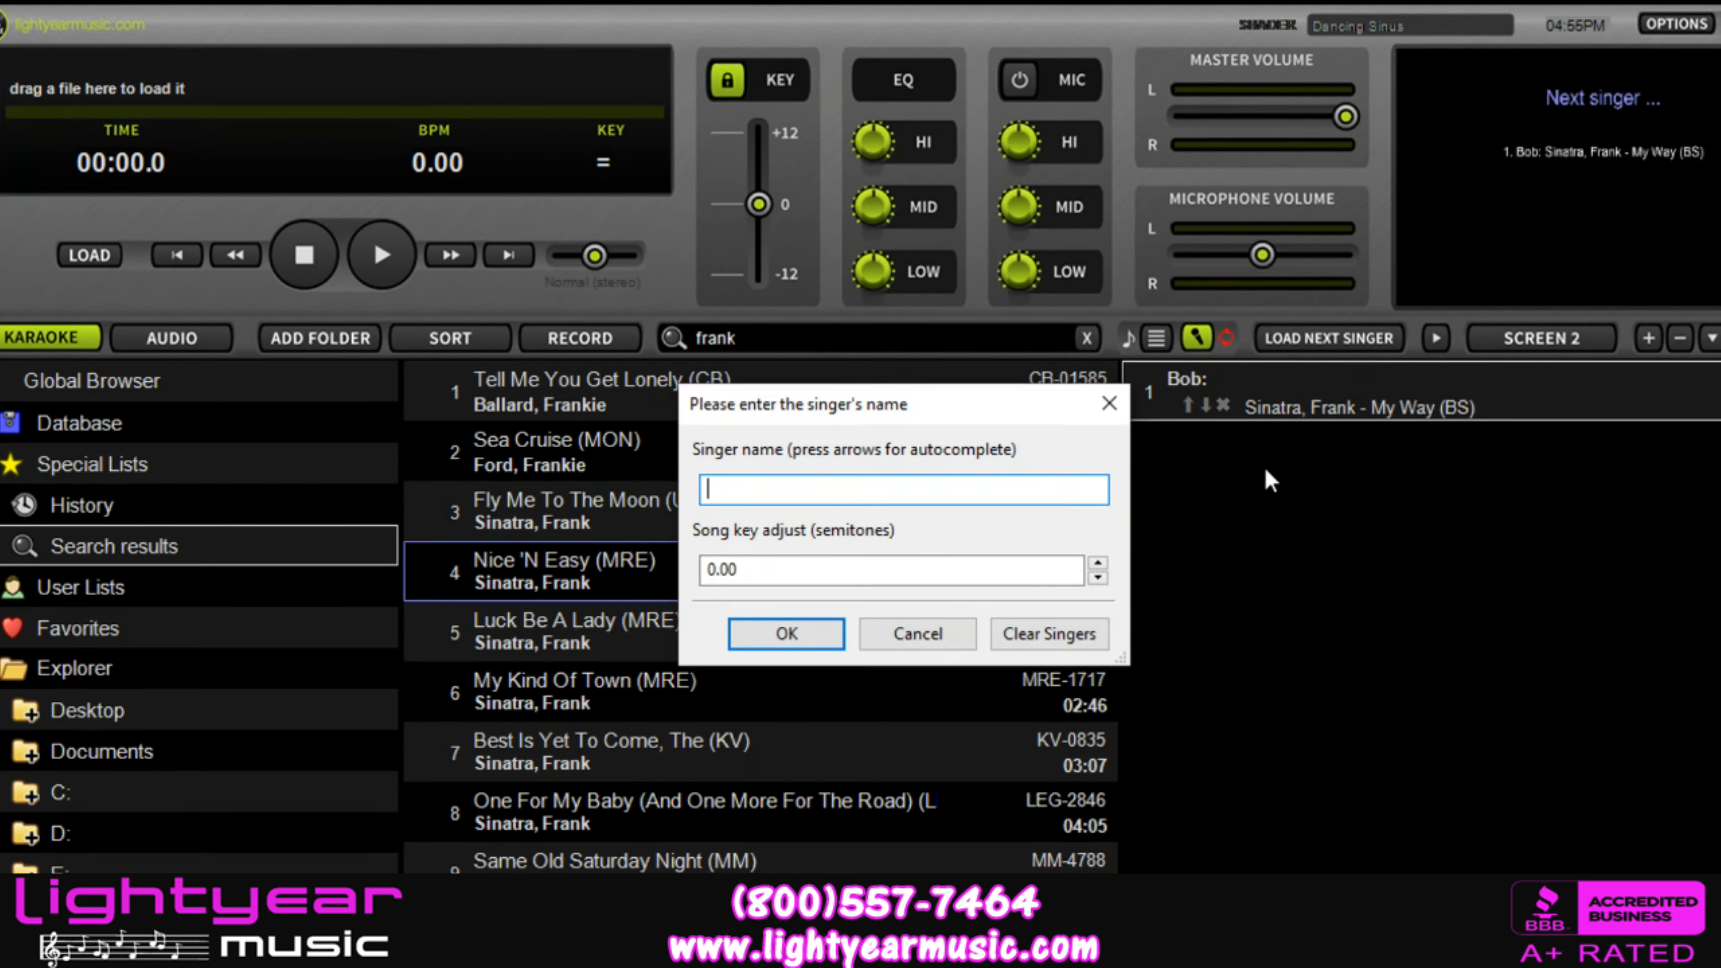
type("Nick")
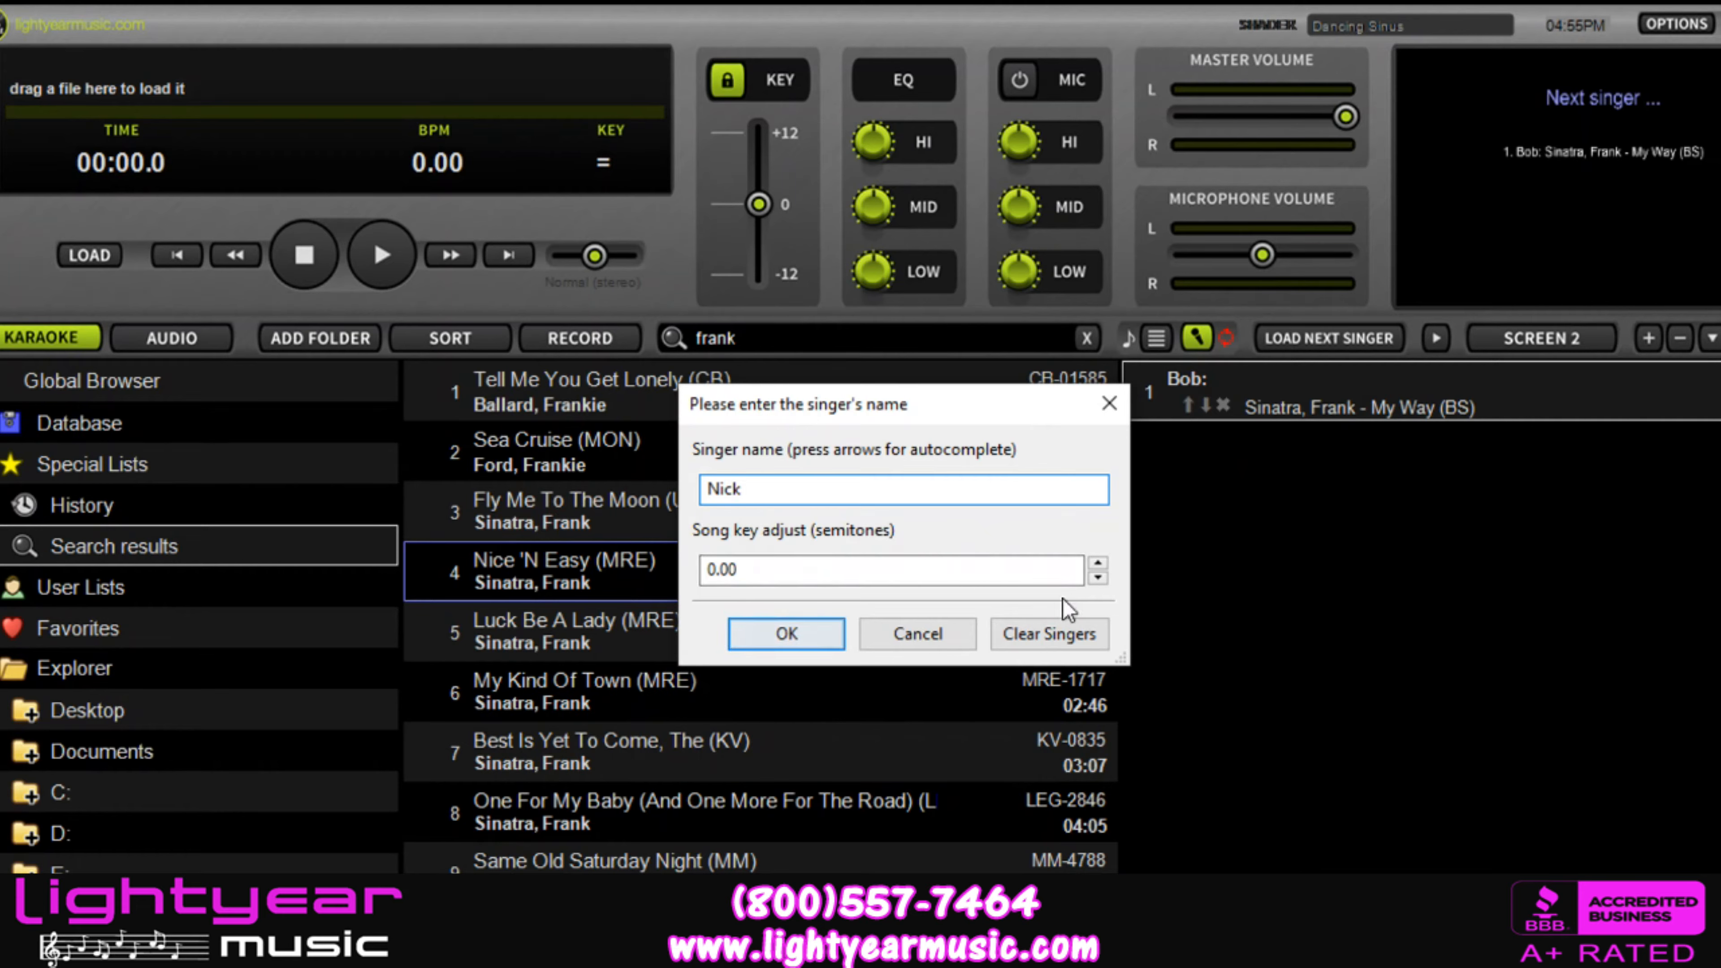
left_click(775, 639)
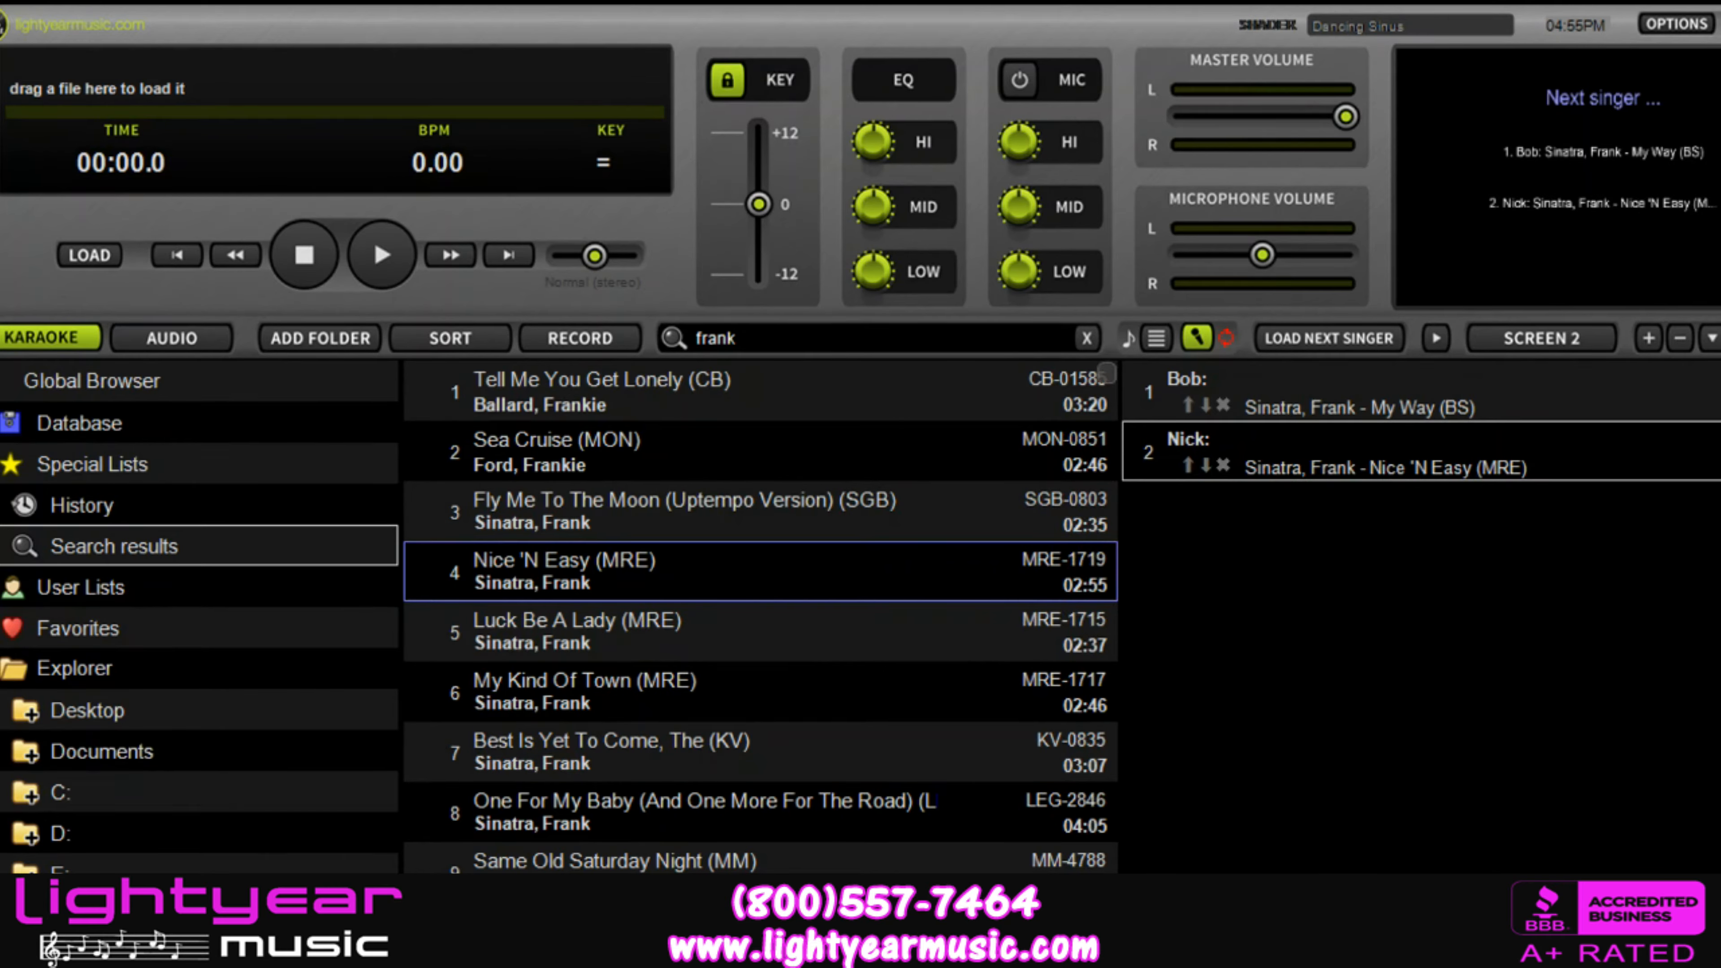
Step: Add I've Got The World On A String (MM) to the first singer's songs and move it above My Way (BS)
scroll(760, 617, "down", 1)
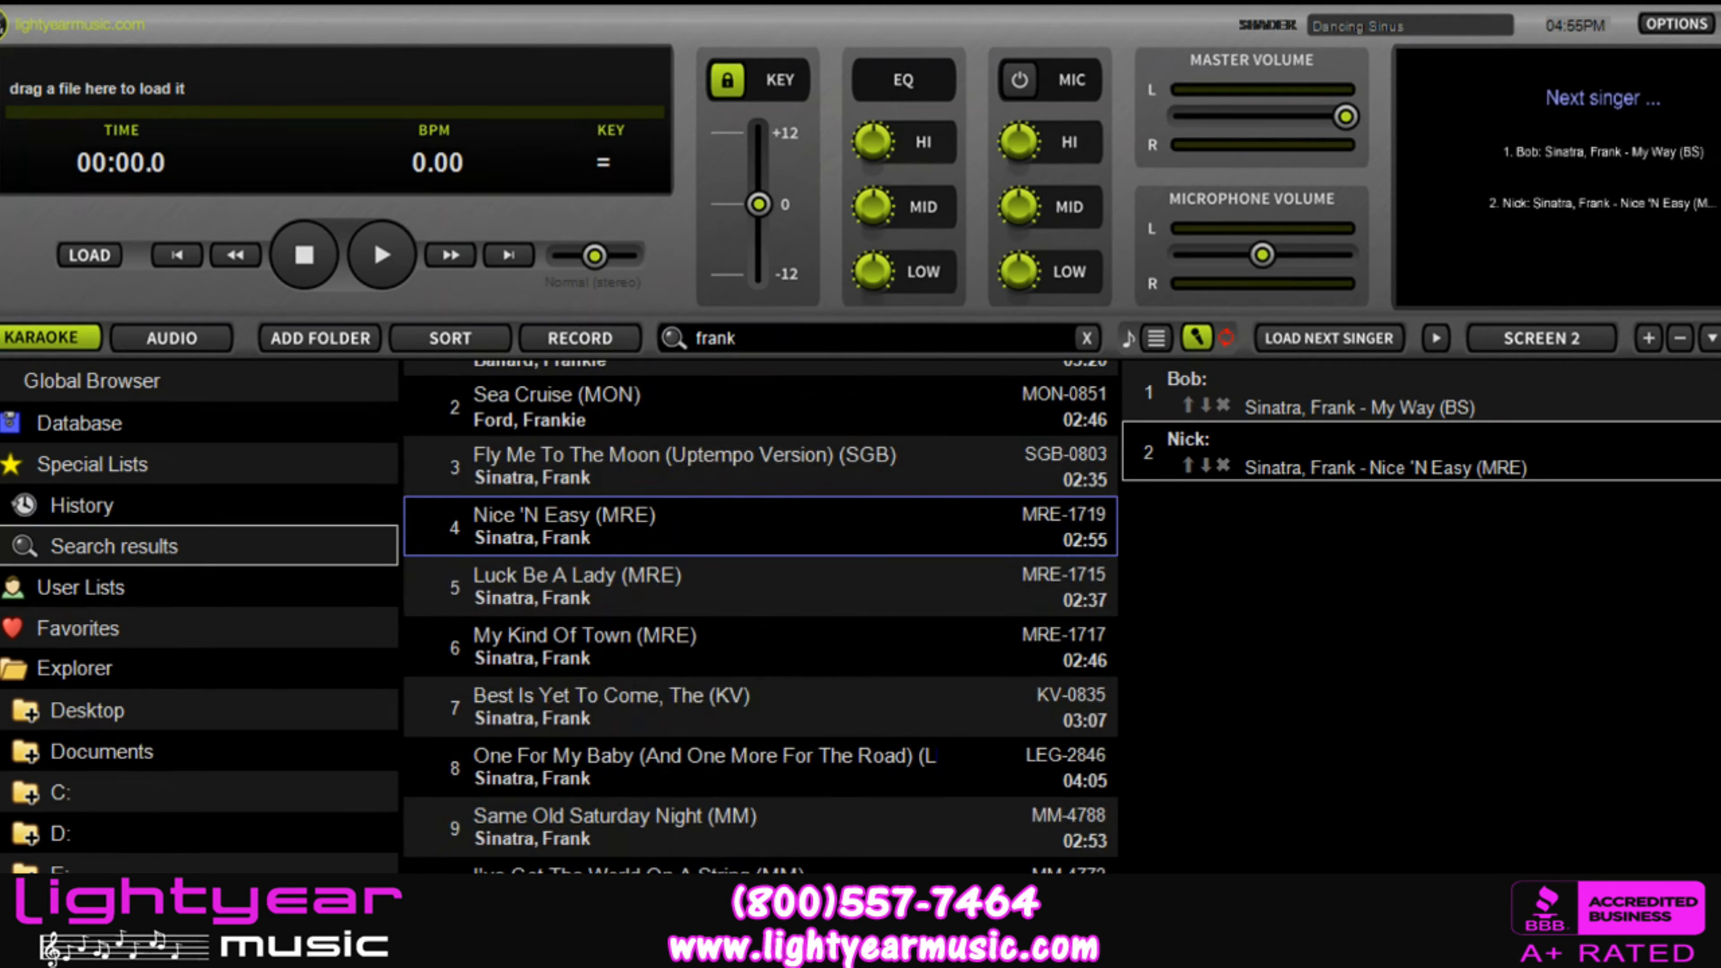
left_click_drag(705, 864, 1274, 389)
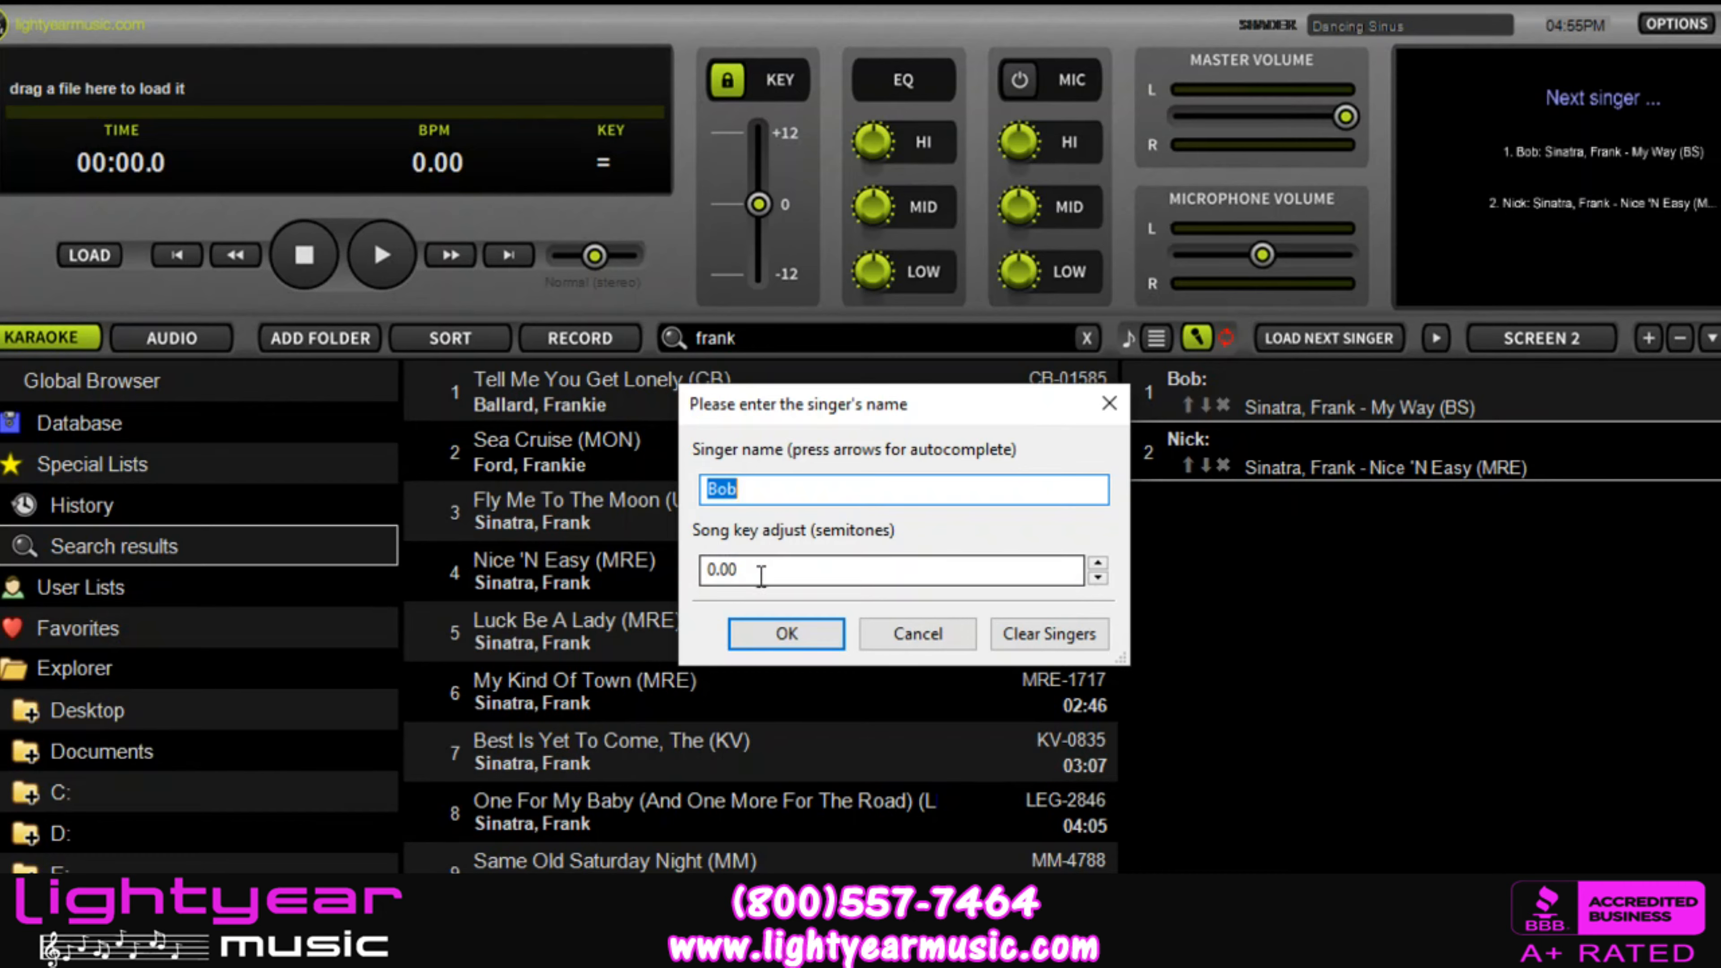
left_click(778, 632)
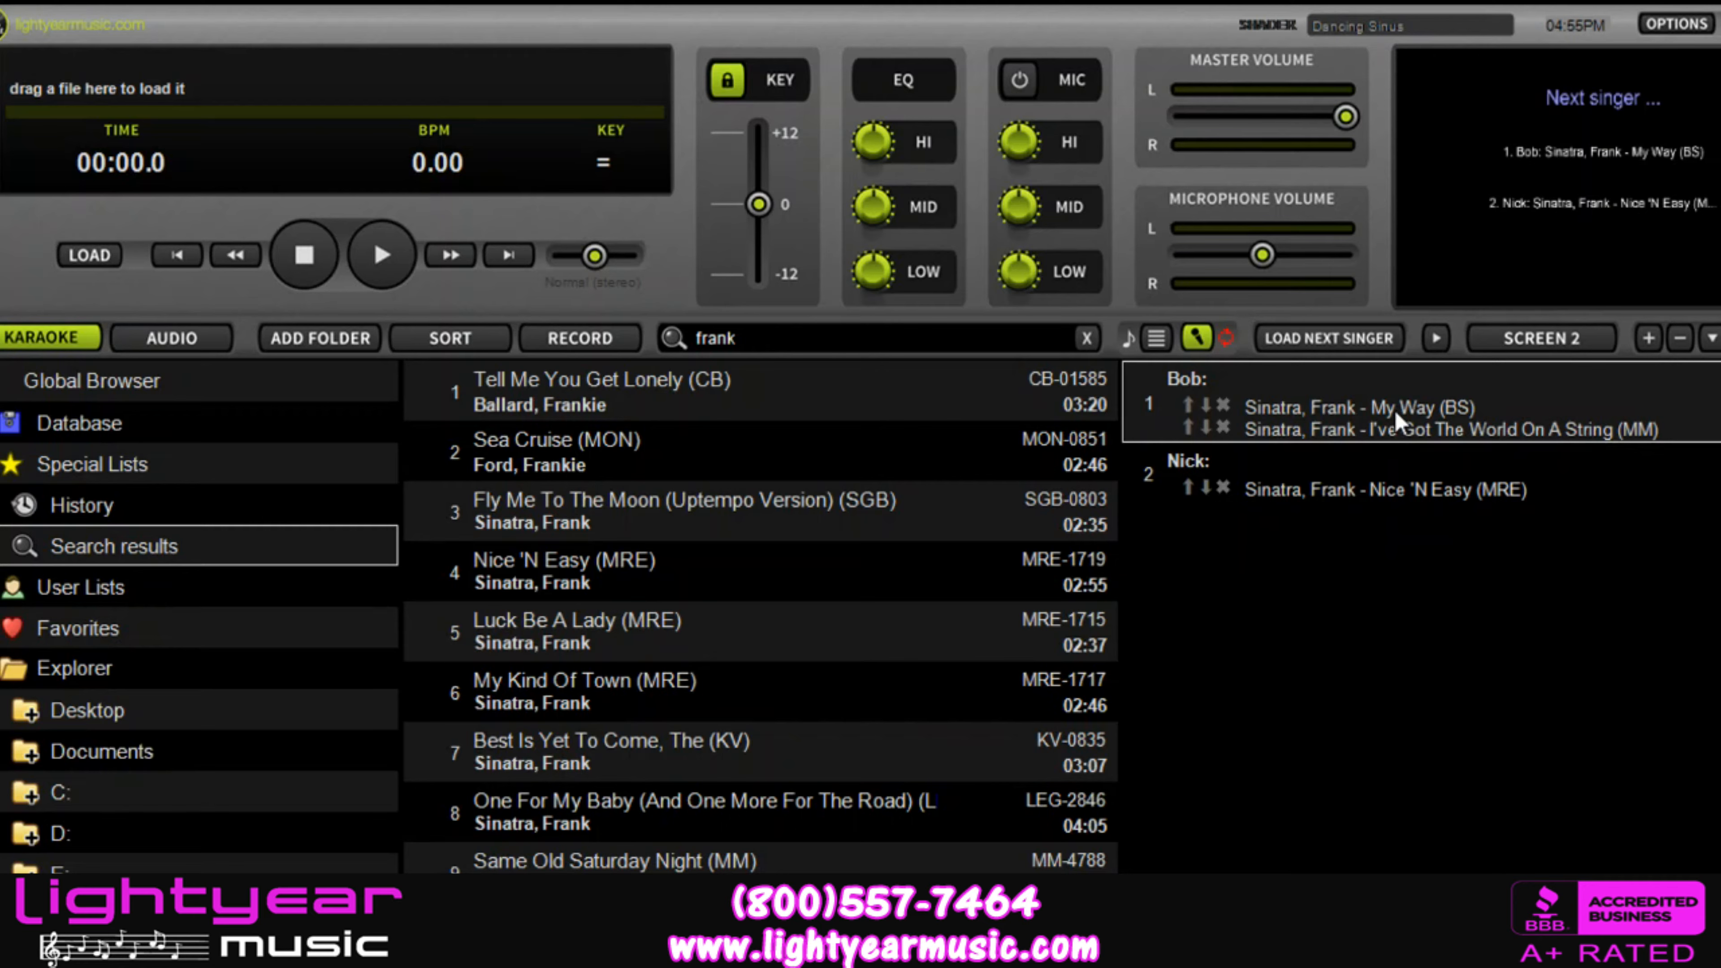
left_click(1187, 426)
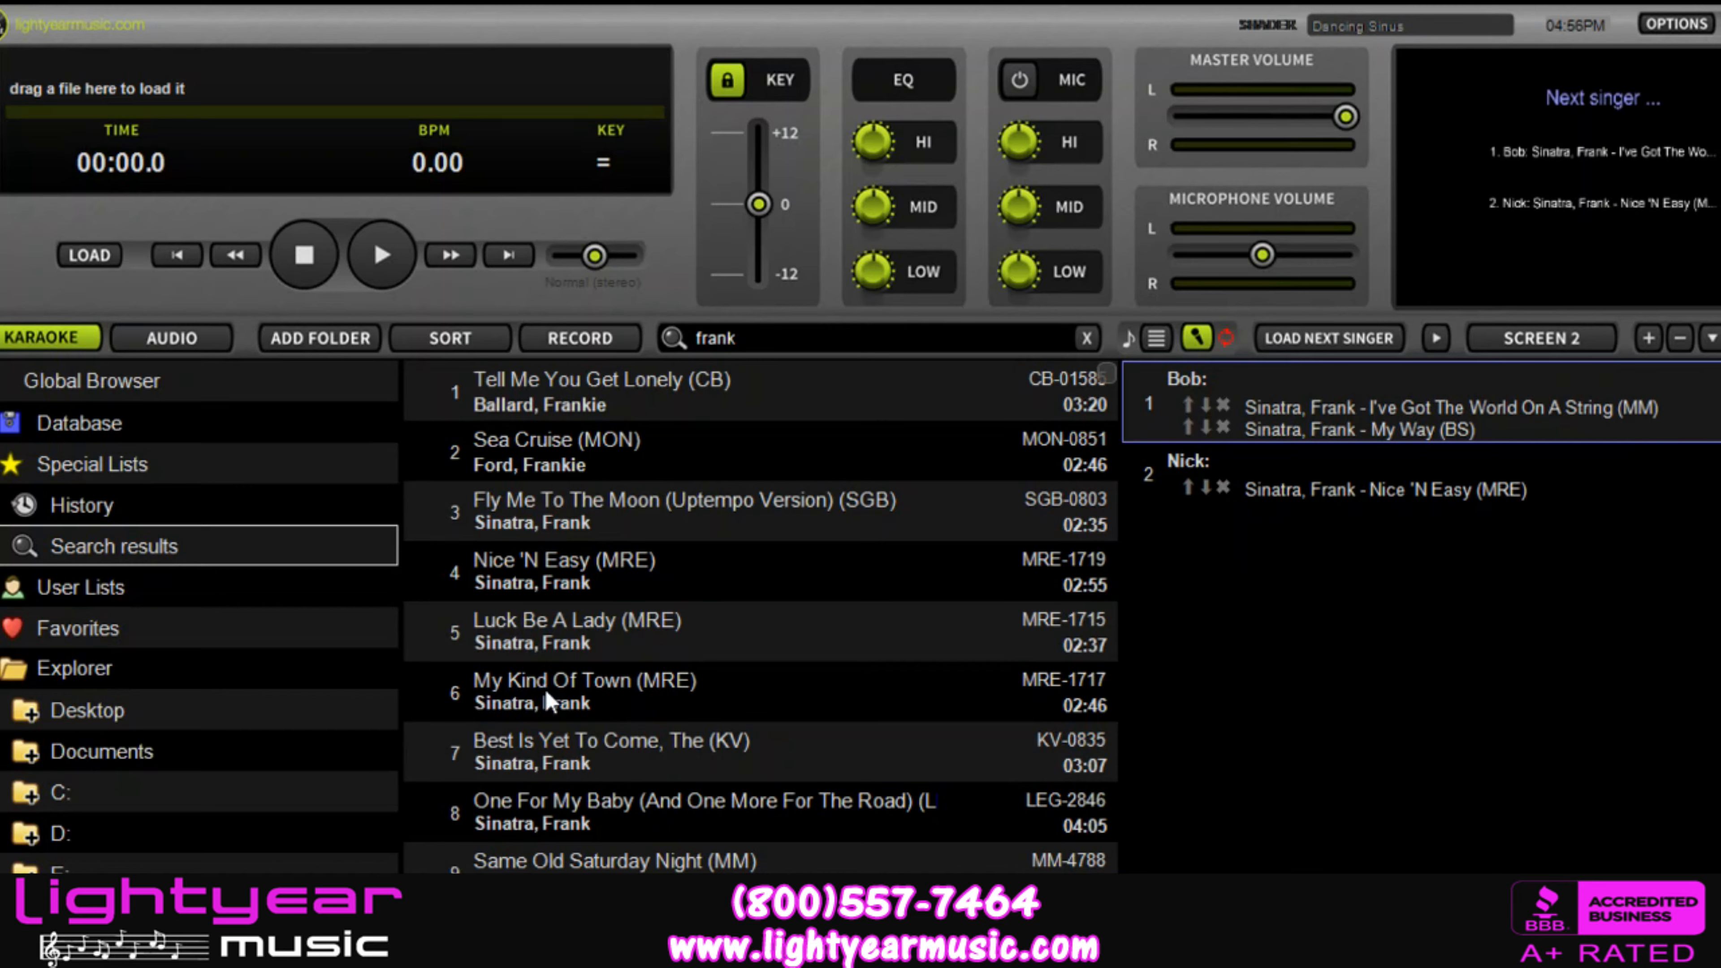
Step: Replace the karaoke search text with "elvis"
left_click(786, 341)
key("BackSpace")
key("BackSpace")
key("BackSpace")
key("BackSpace")
key("BackSpace")
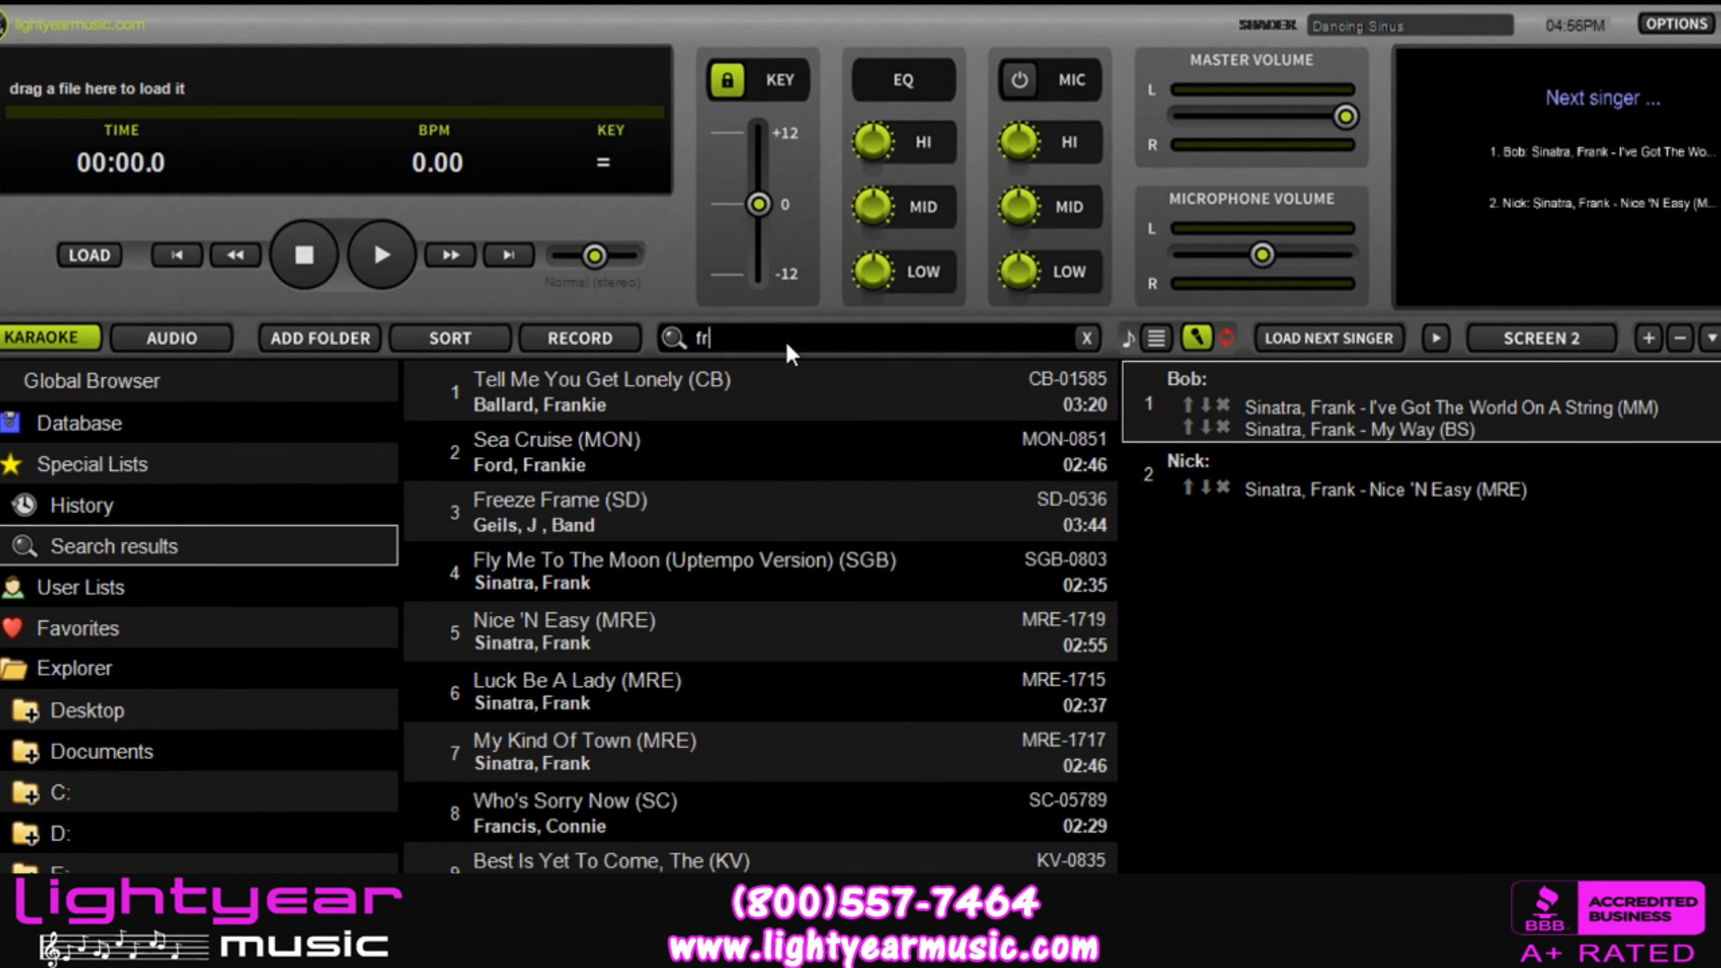
type("elvis")
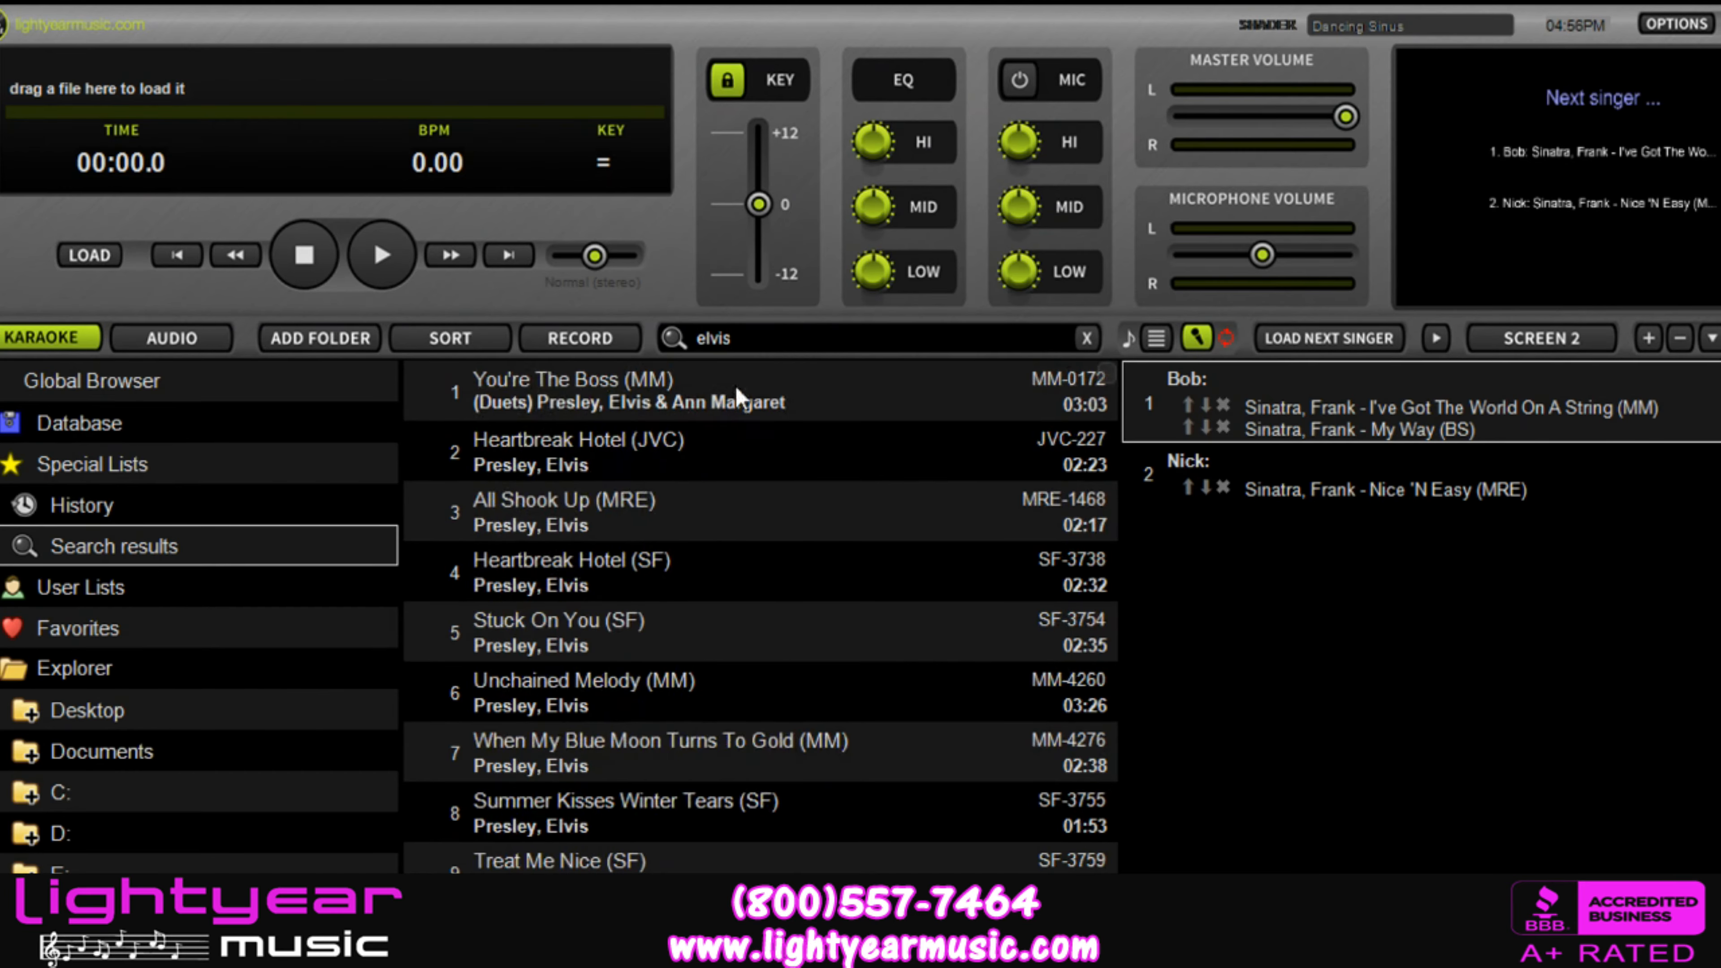
Step: Add Presley's Heartbreak Hotel (JVC) under a third singer, filling in the singer's name and setting the song key adjustment to -2.00 semitones
left_click(618, 450)
type("Chuck")
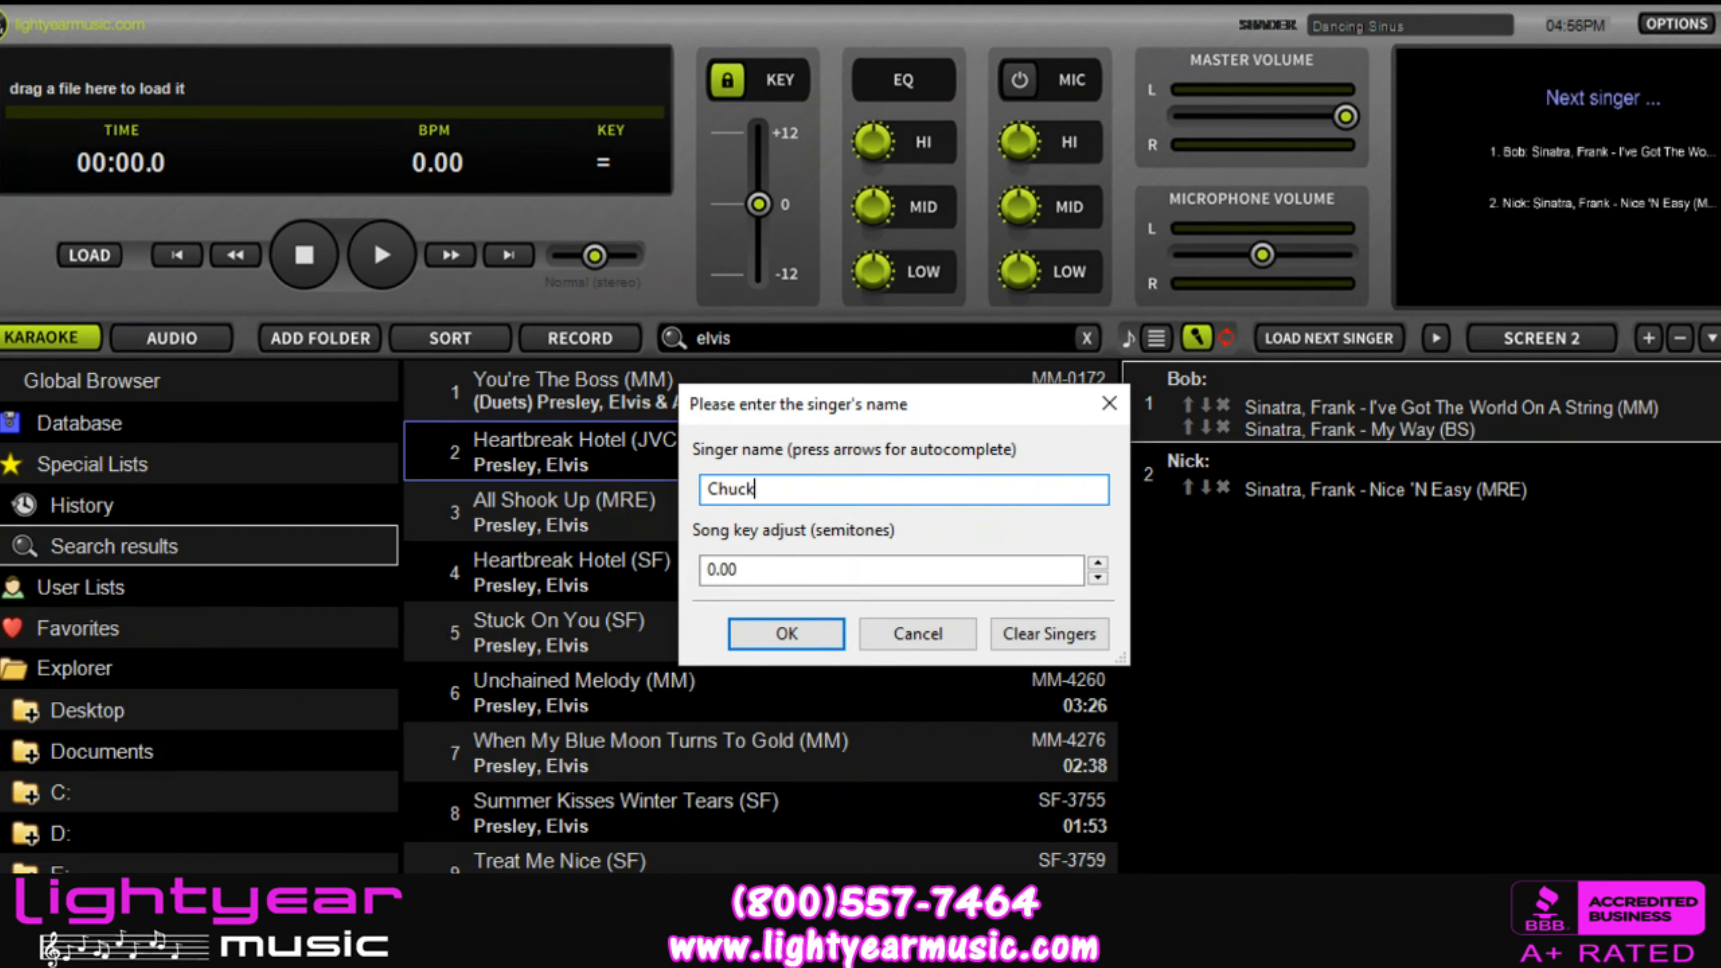
left_click(1098, 578)
left_click(1098, 578)
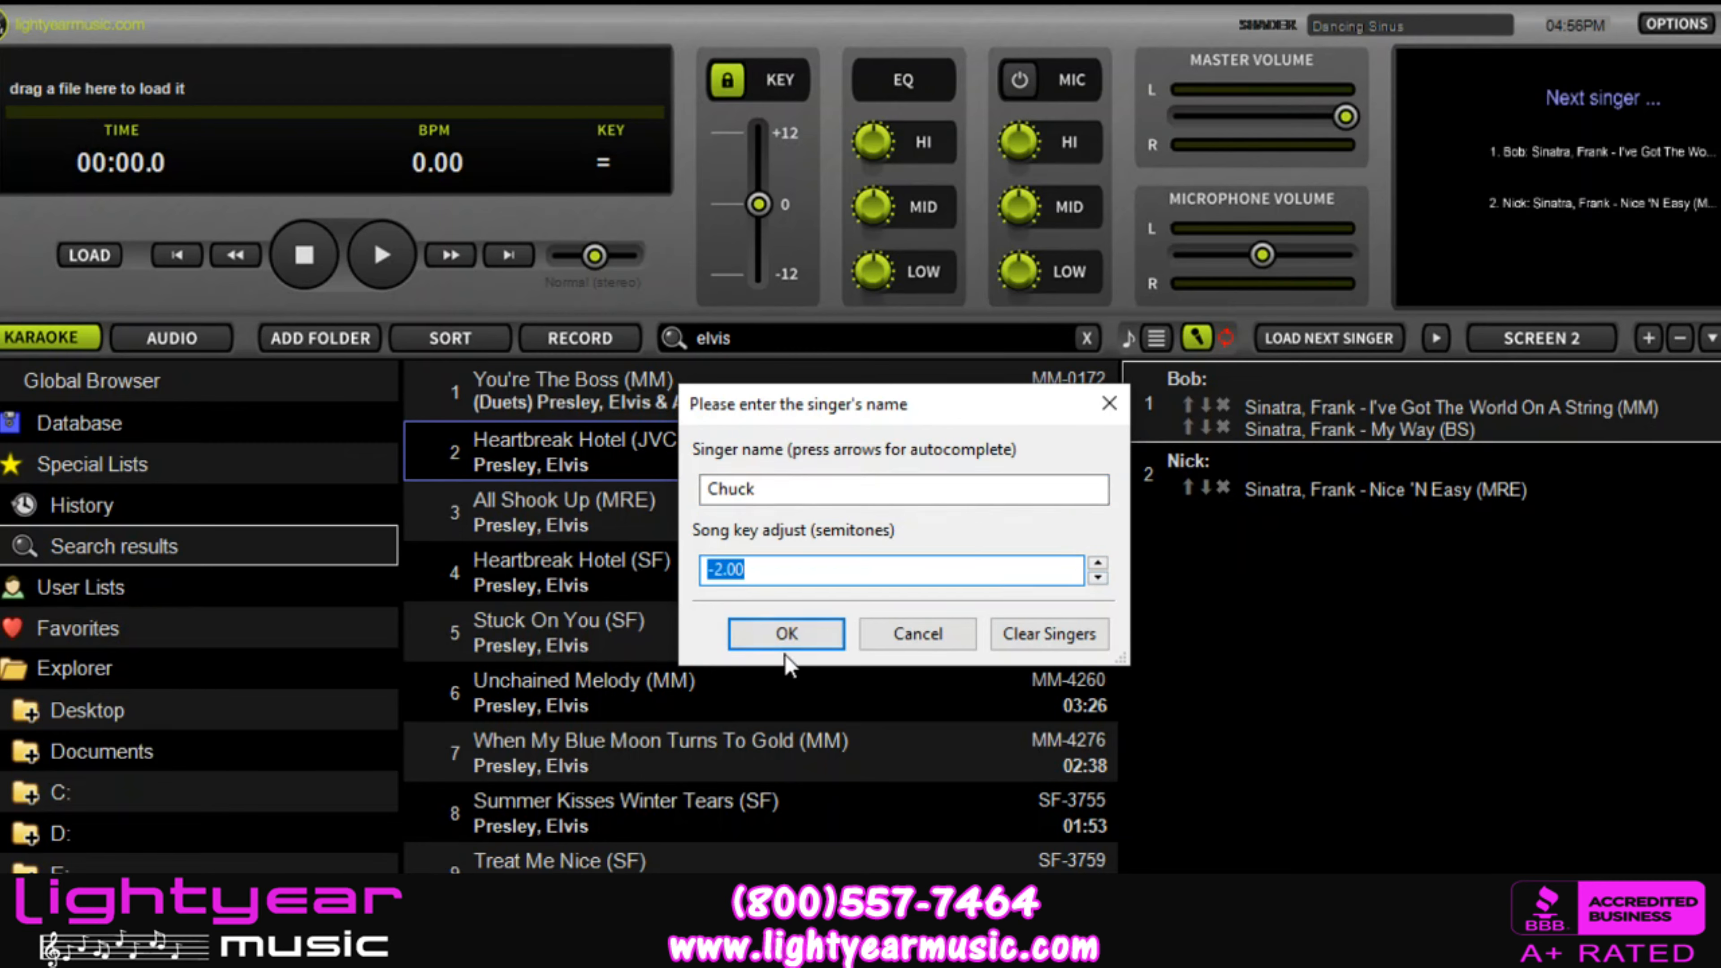
left_click(786, 634)
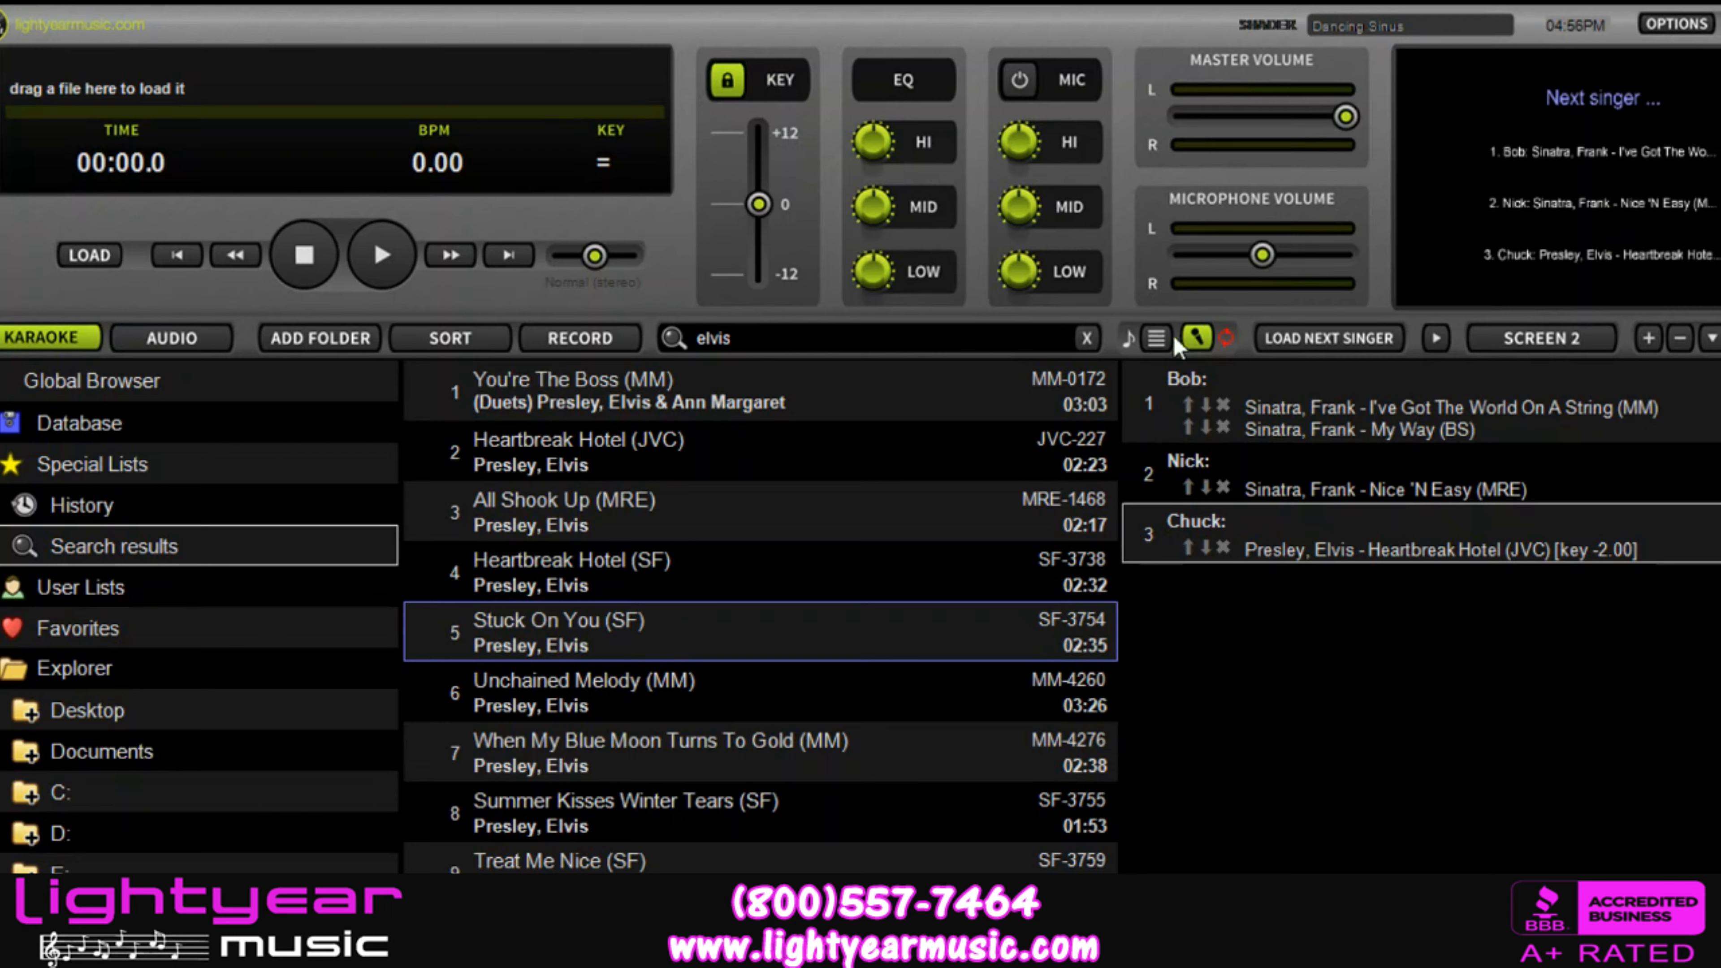
Step: View the regular playlist, return to the singer list and go through each singer's entry
left_click(1157, 337)
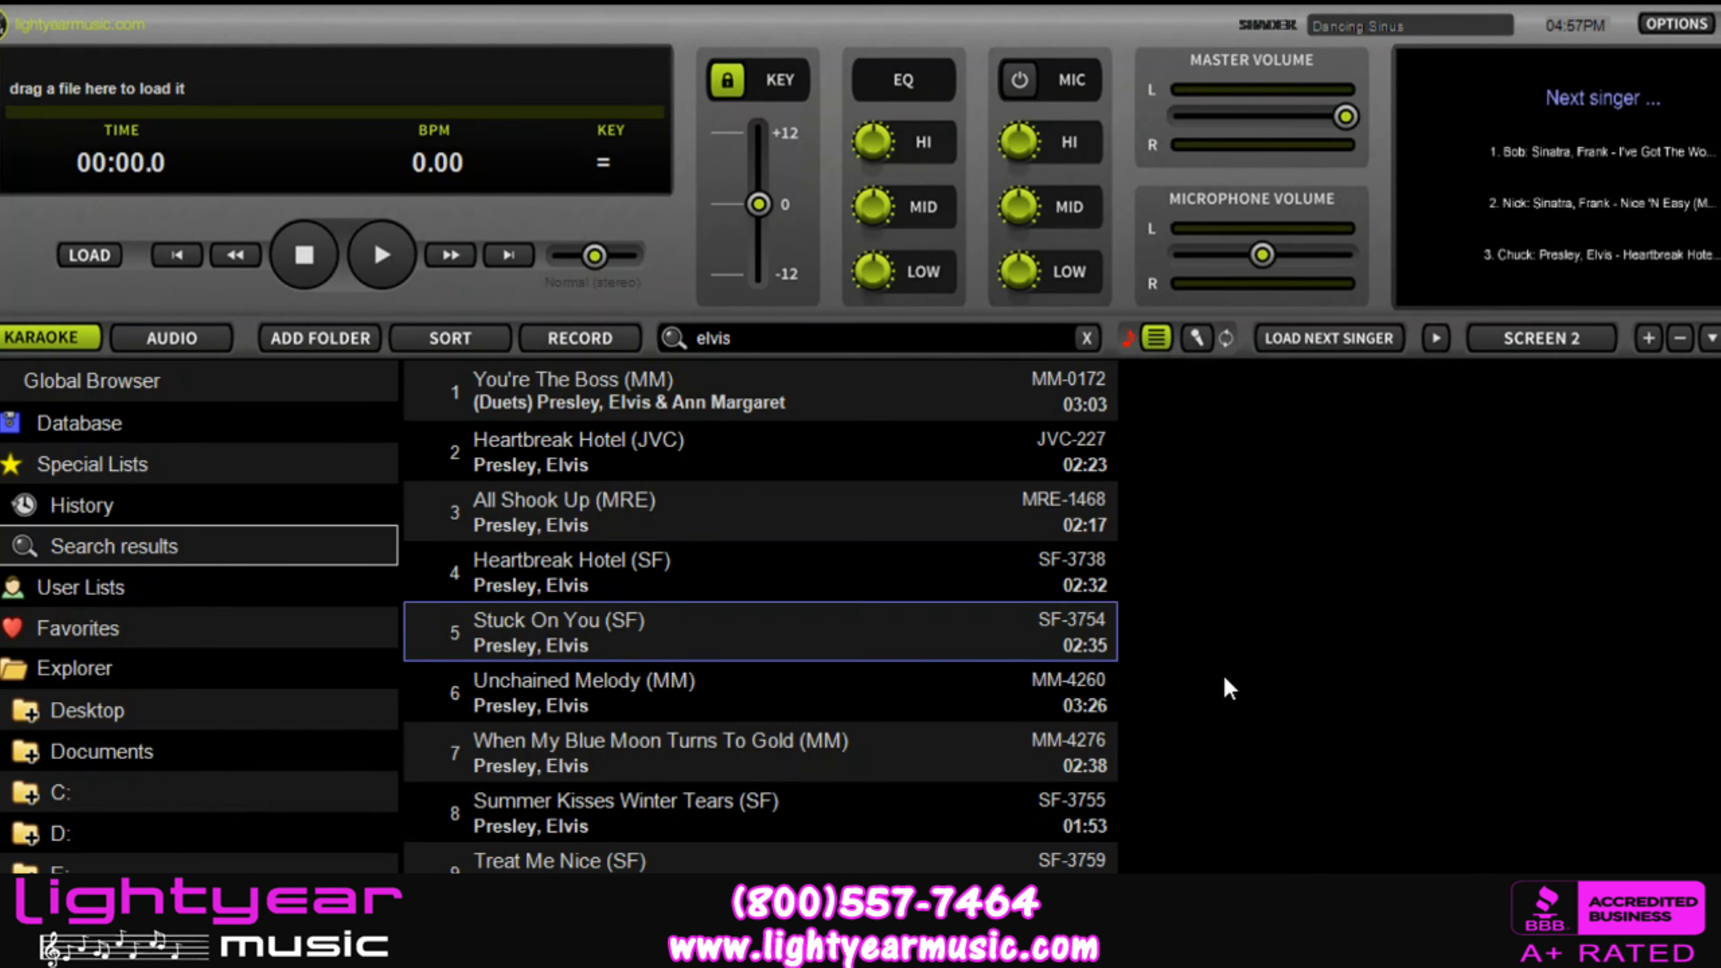
left_click(1197, 341)
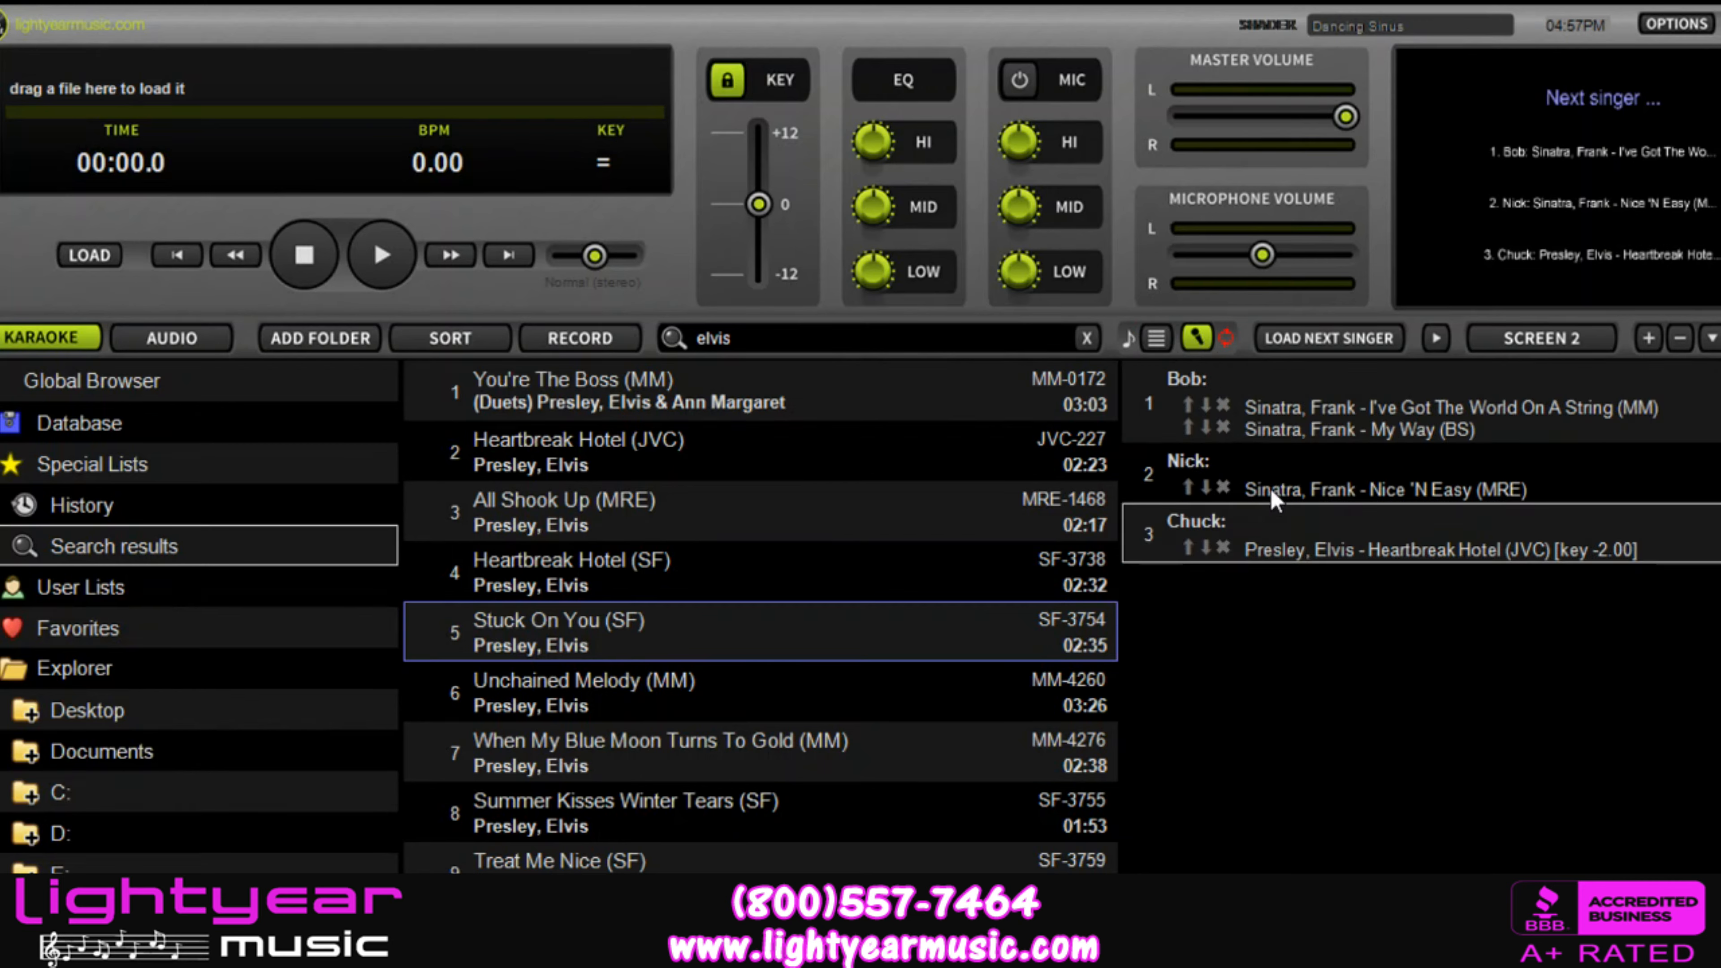
left_click(1251, 429)
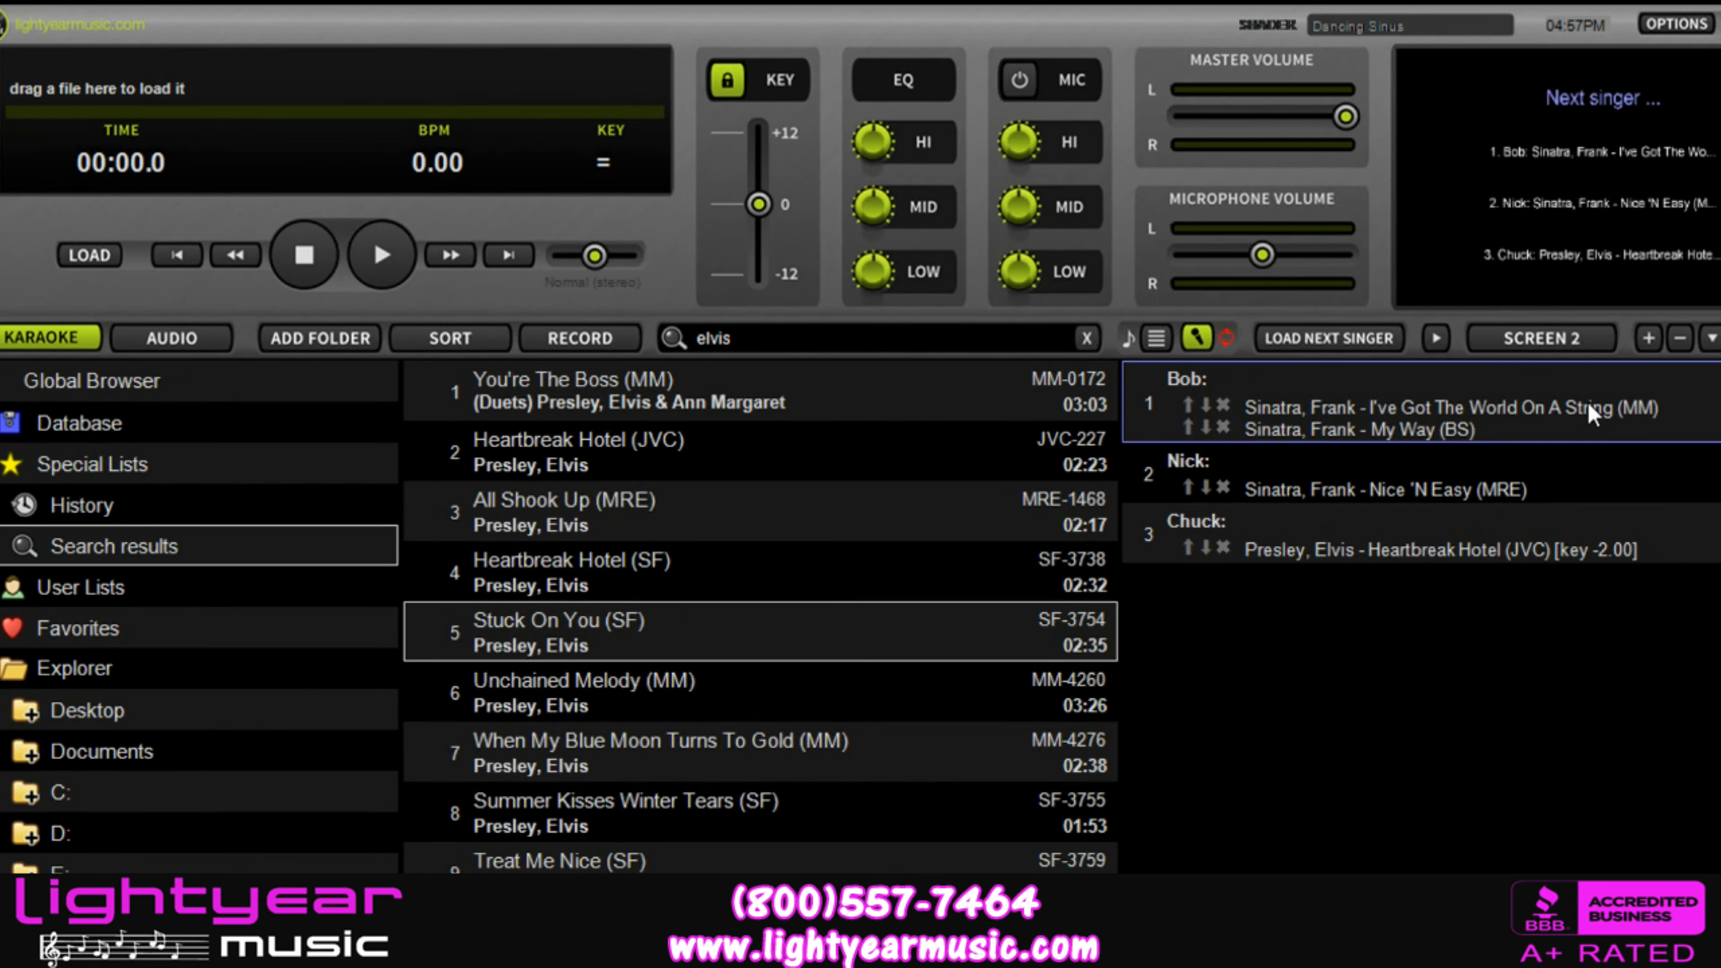
left_click(1296, 500)
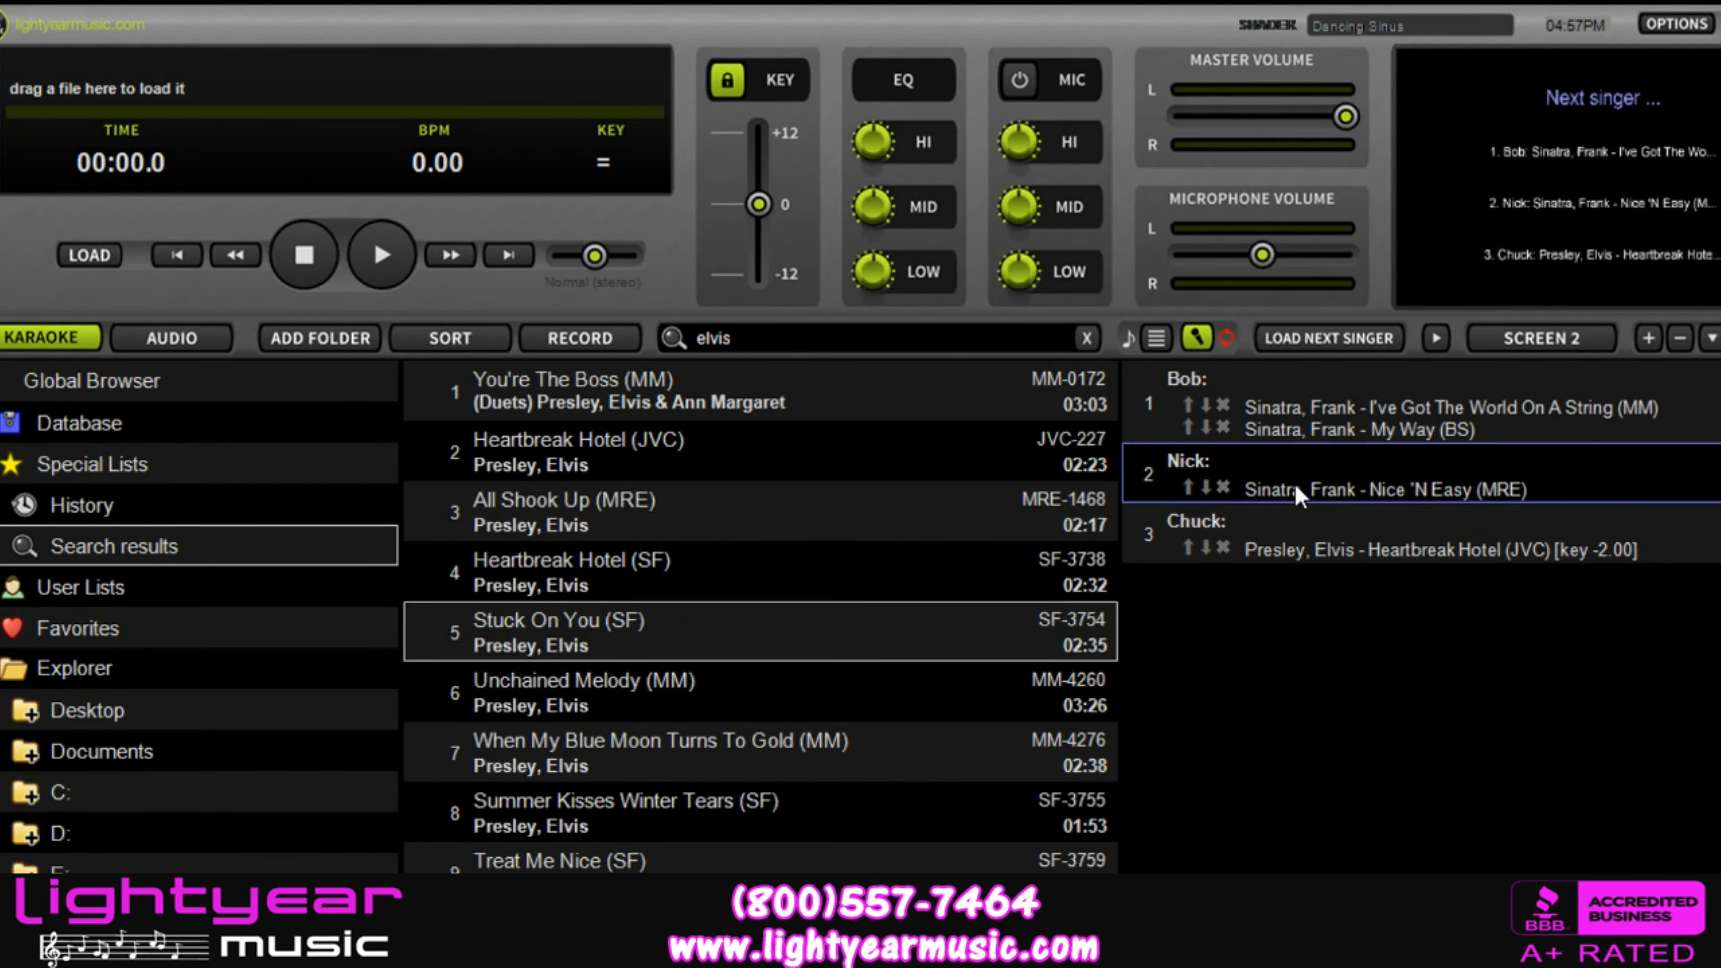
left_click(1262, 431)
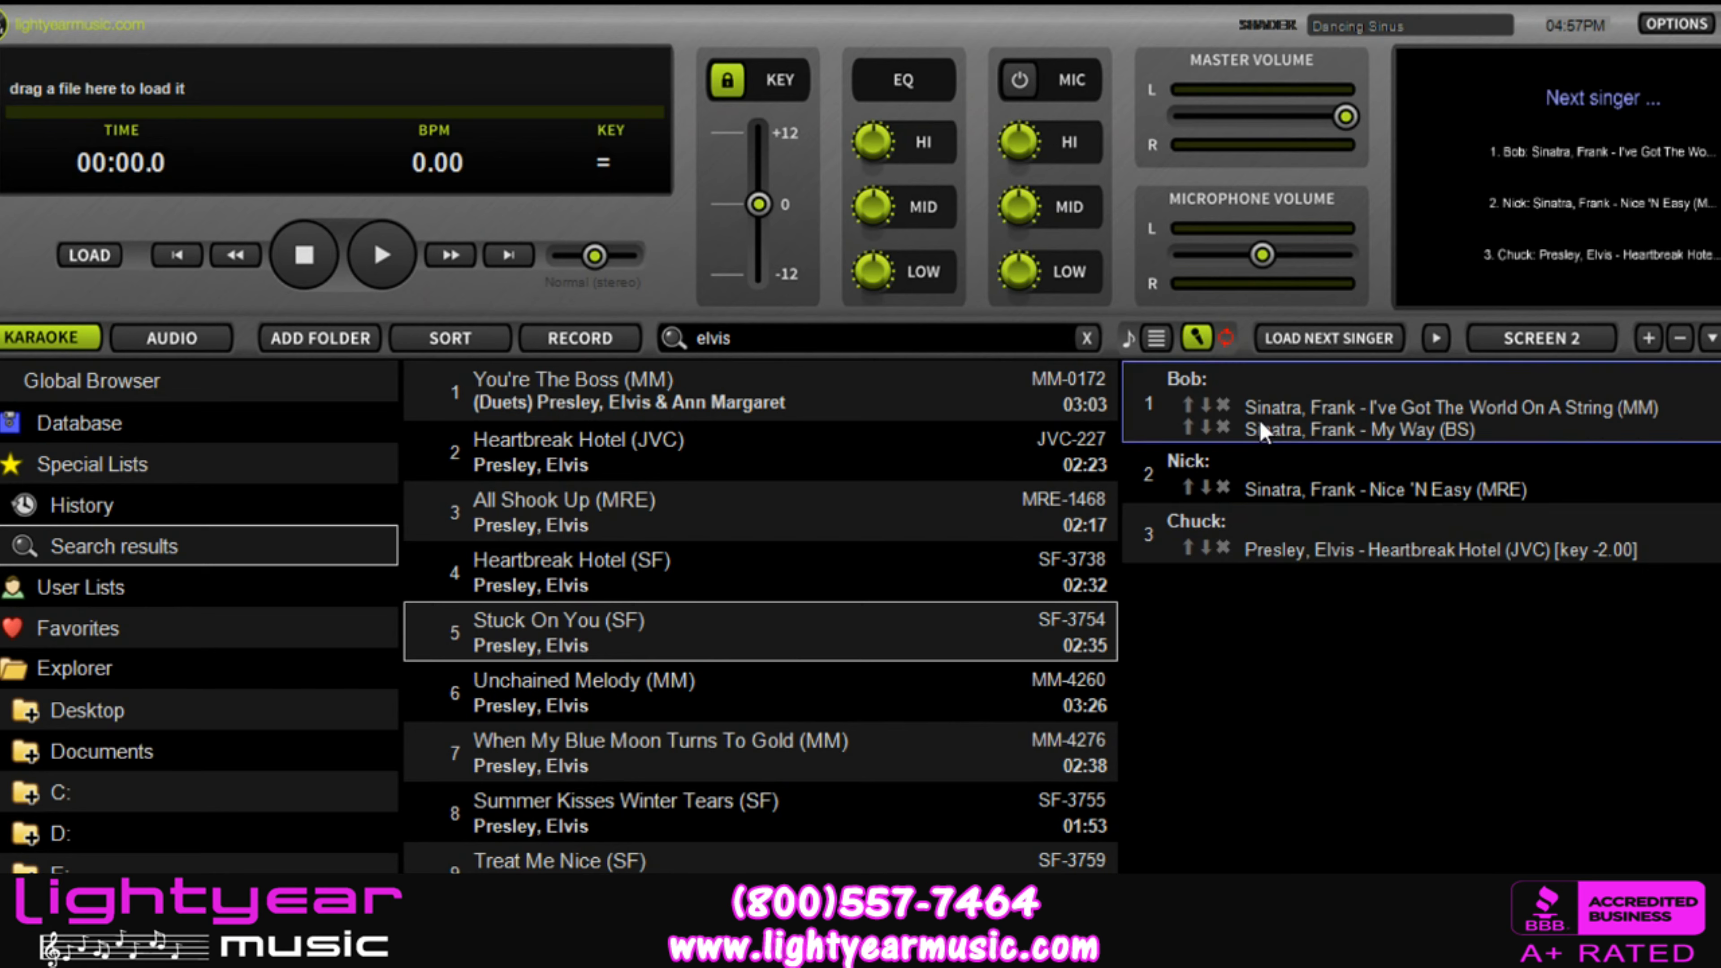
left_click(1240, 464)
left_click(1240, 553)
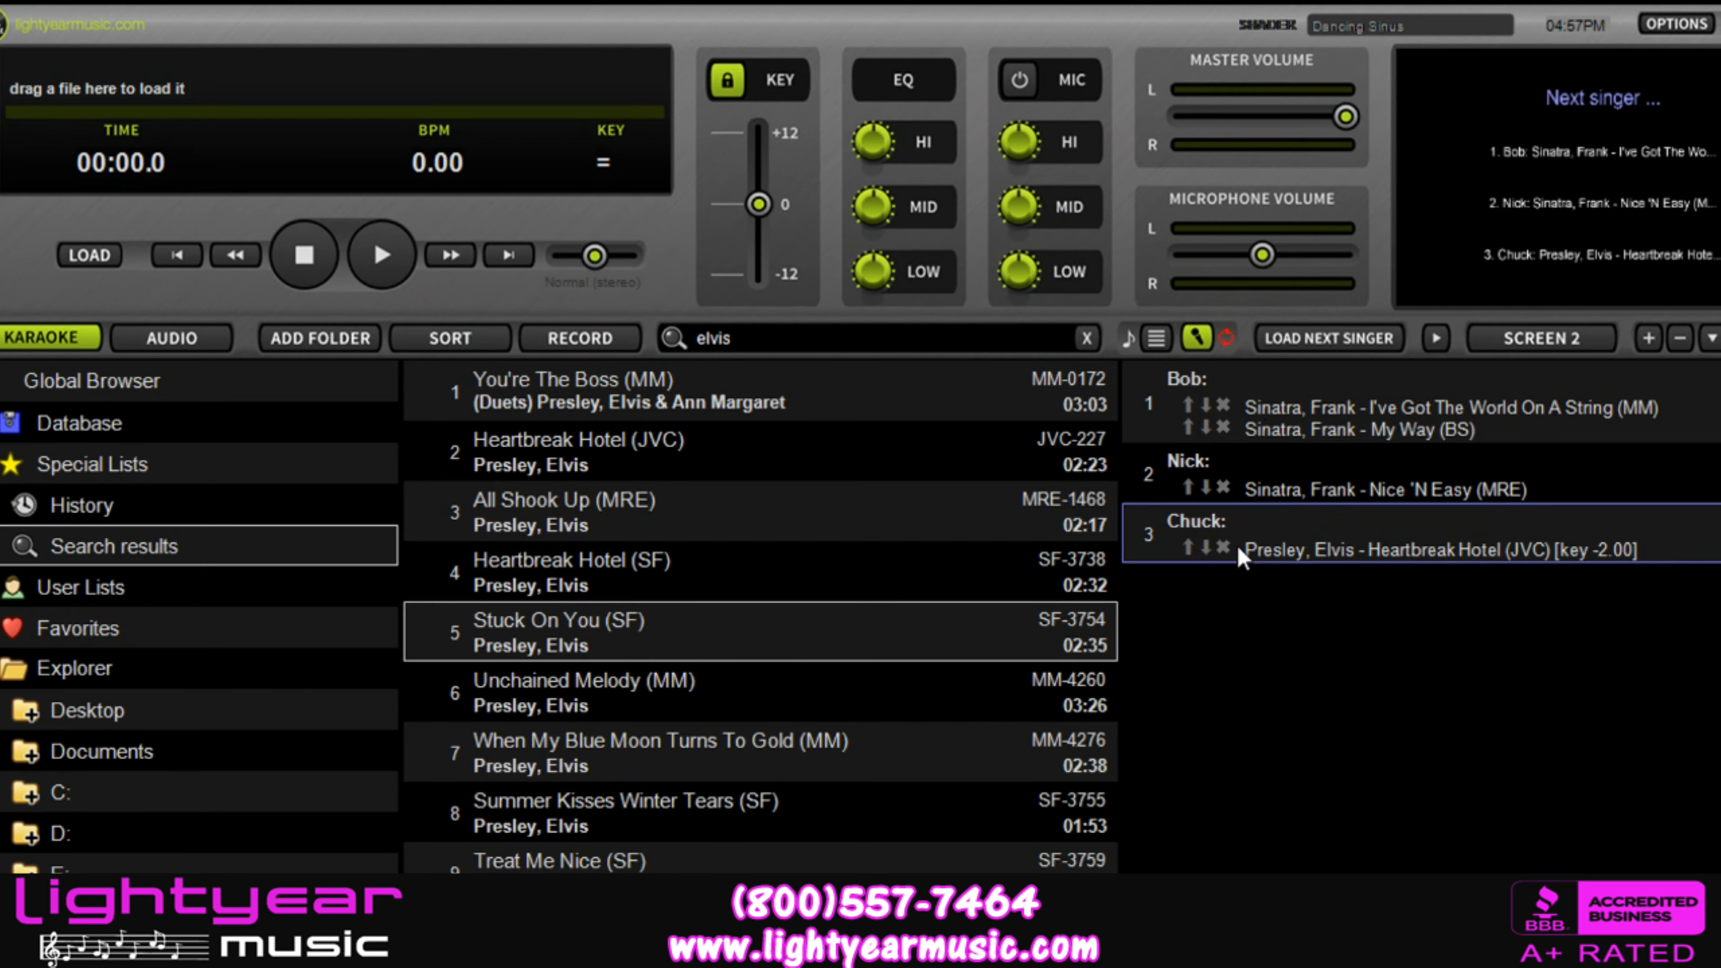
left_click(673, 589)
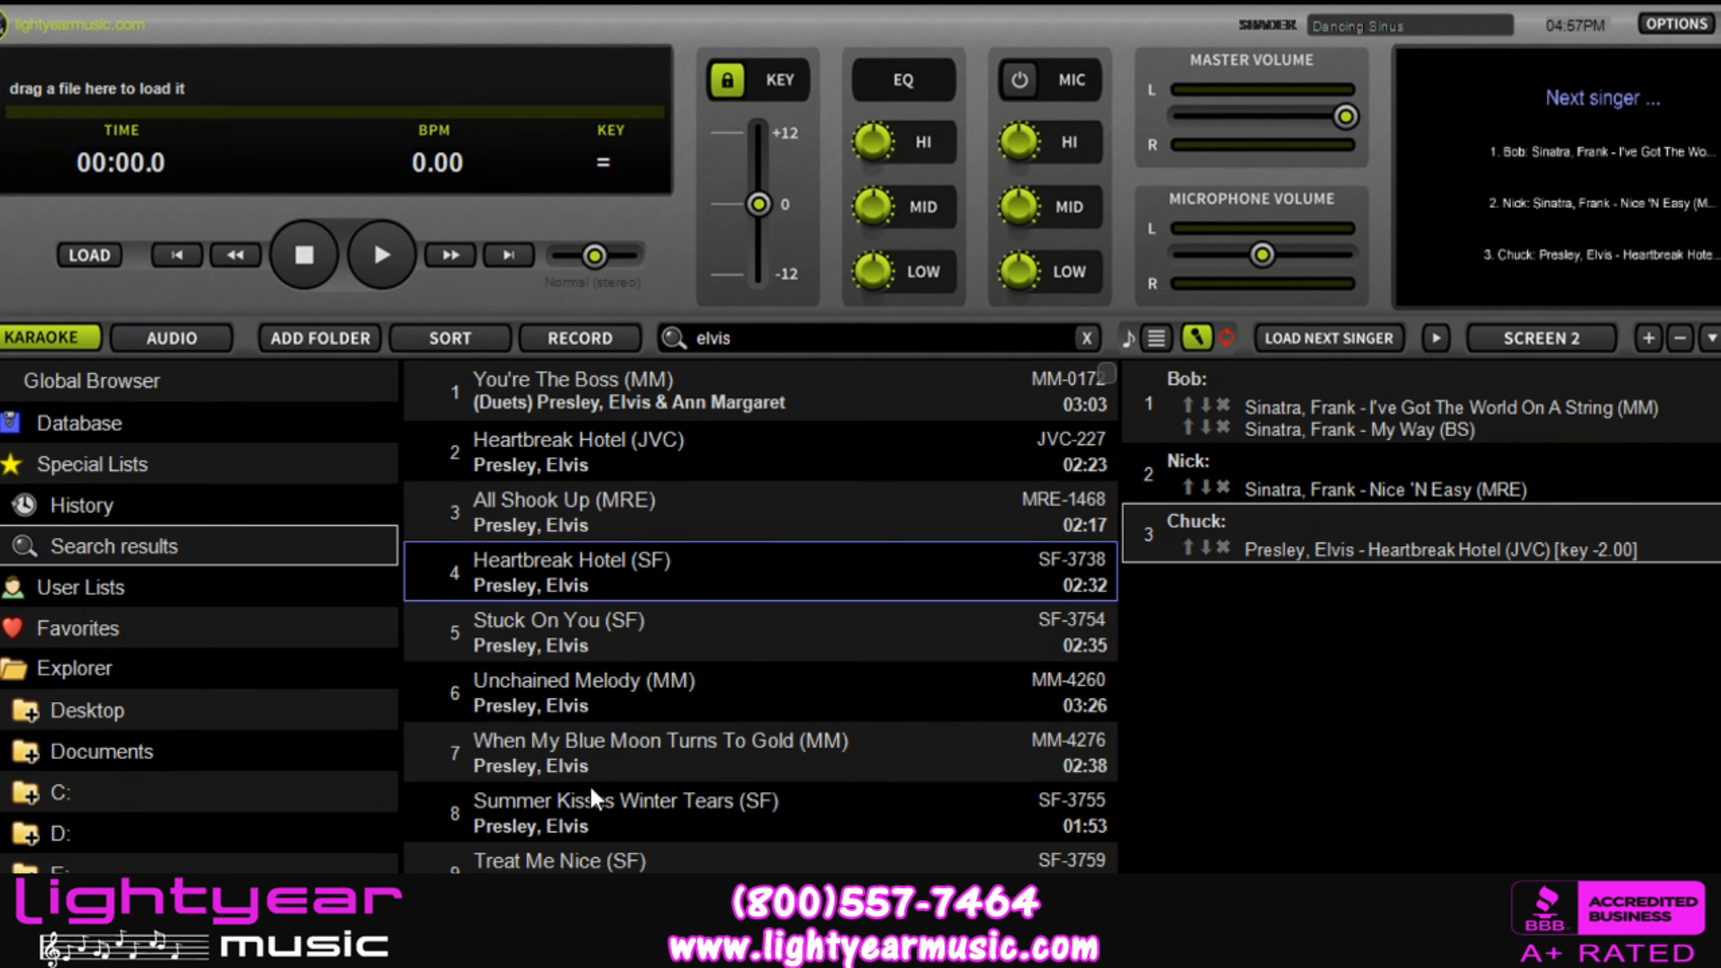
Step: Move I've Got The World On A String (MM) below My Way (BS) in the first singer's songs, and clear the whole singer list
left_click(1292, 411)
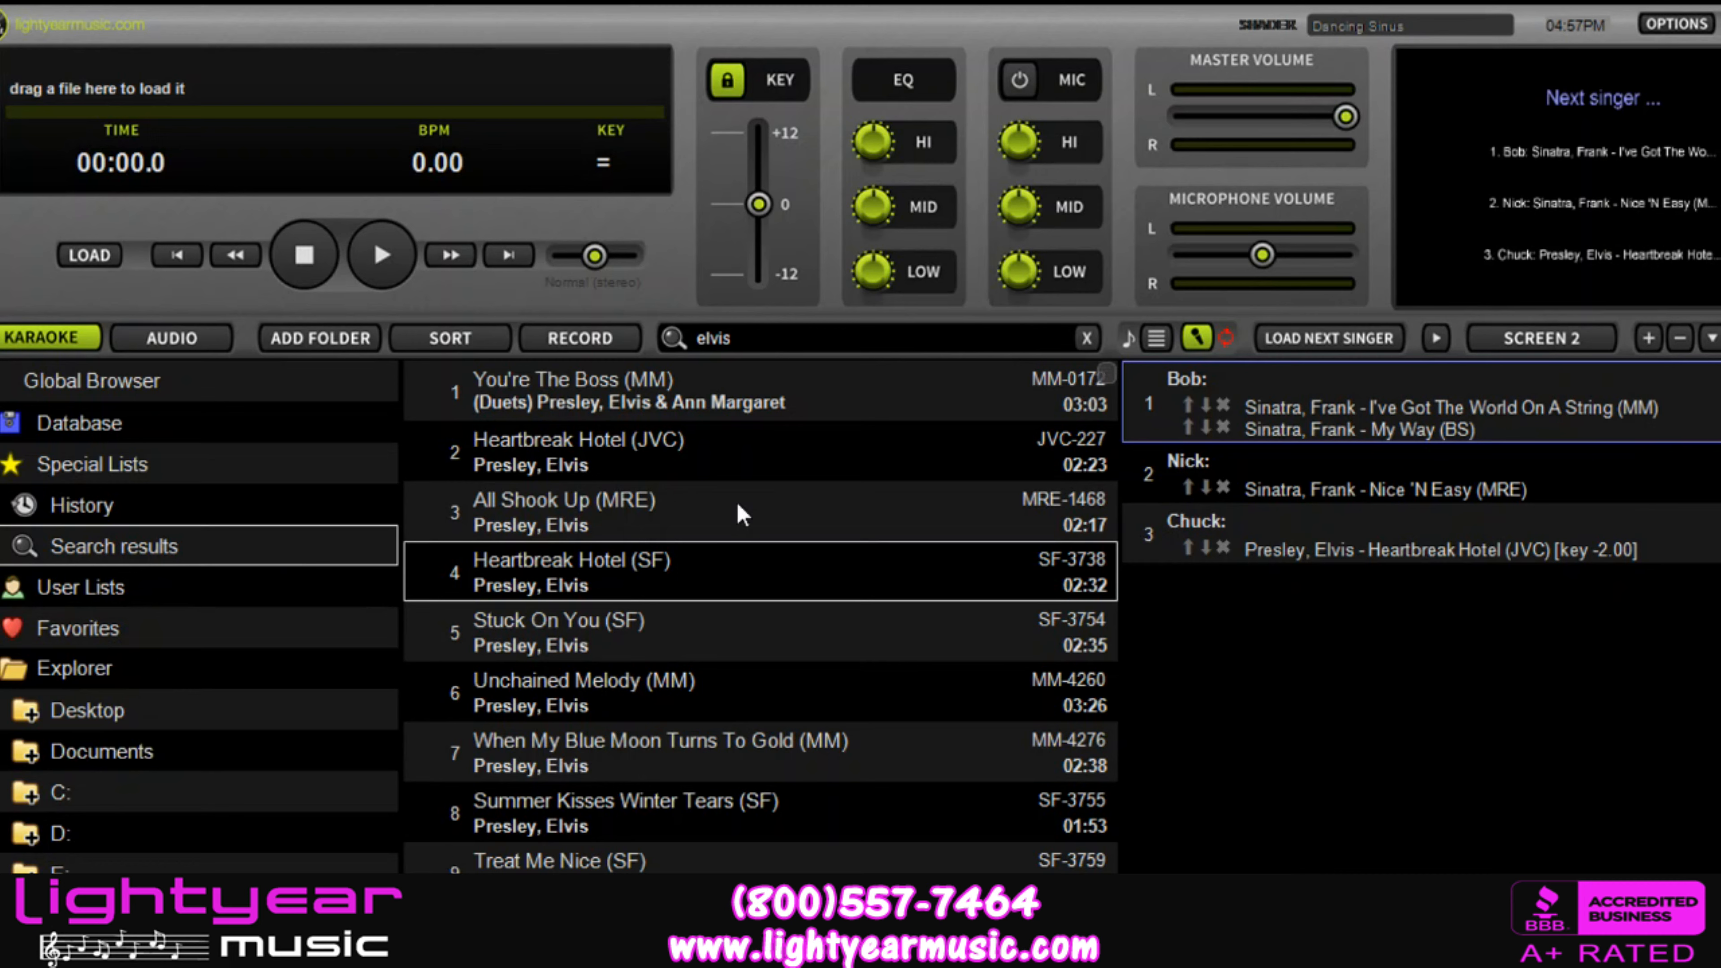
left_click(1206, 404)
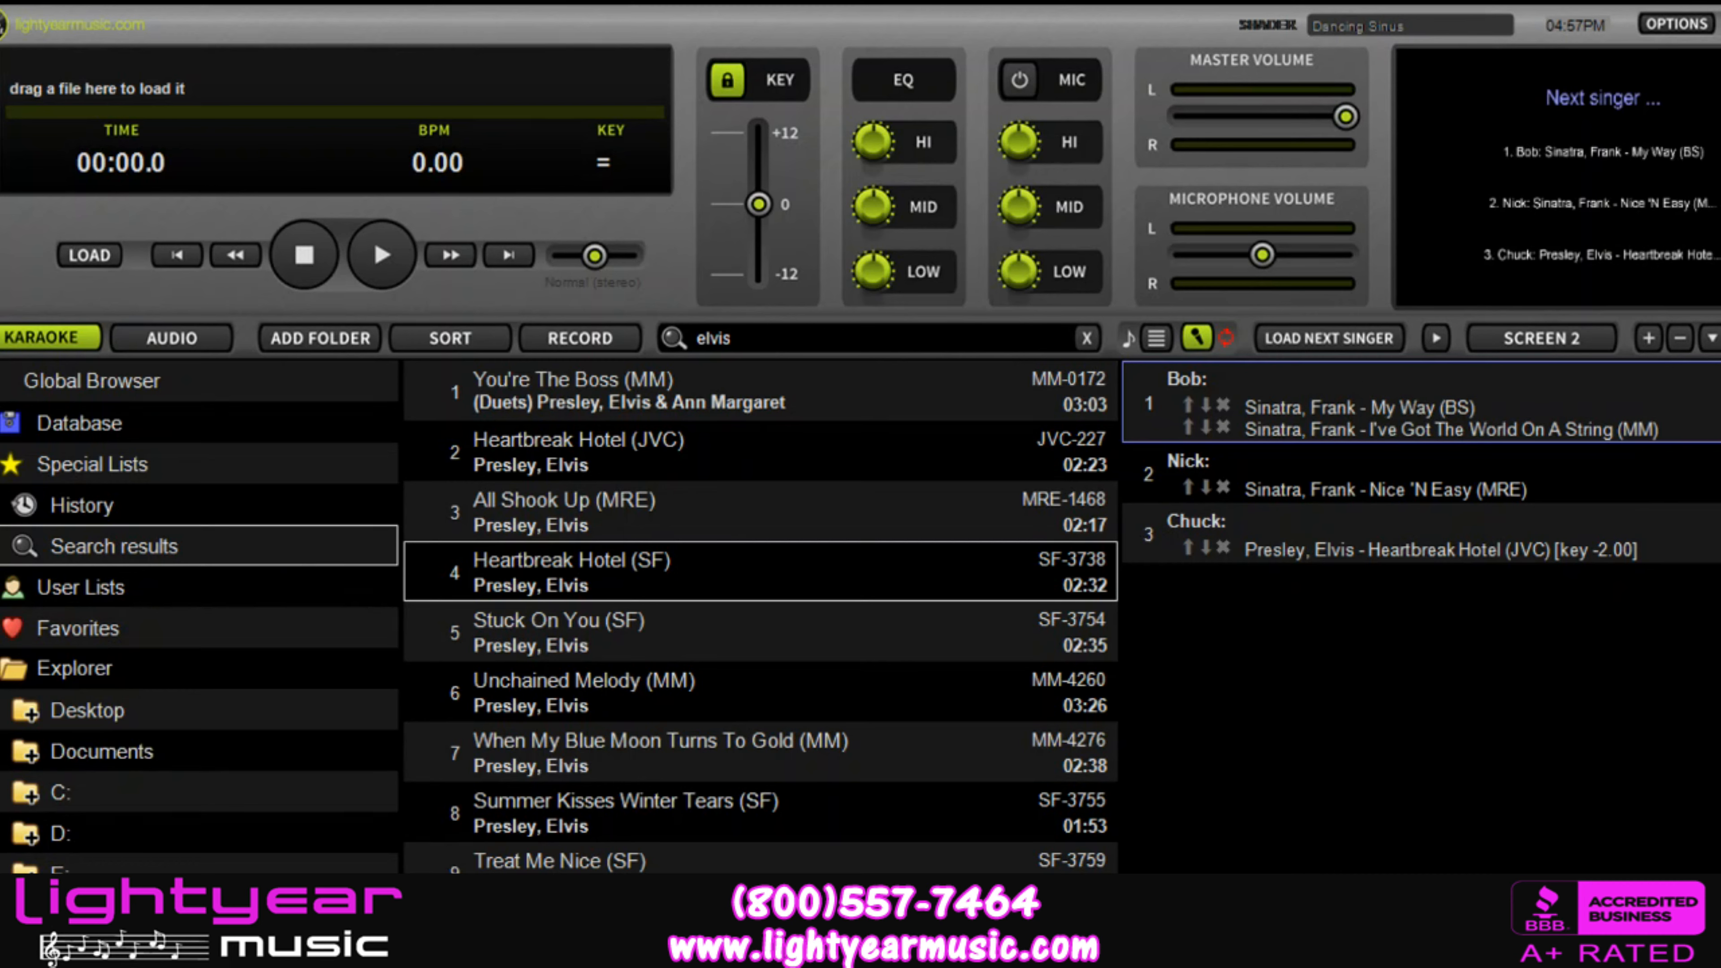
left_click(1717, 338)
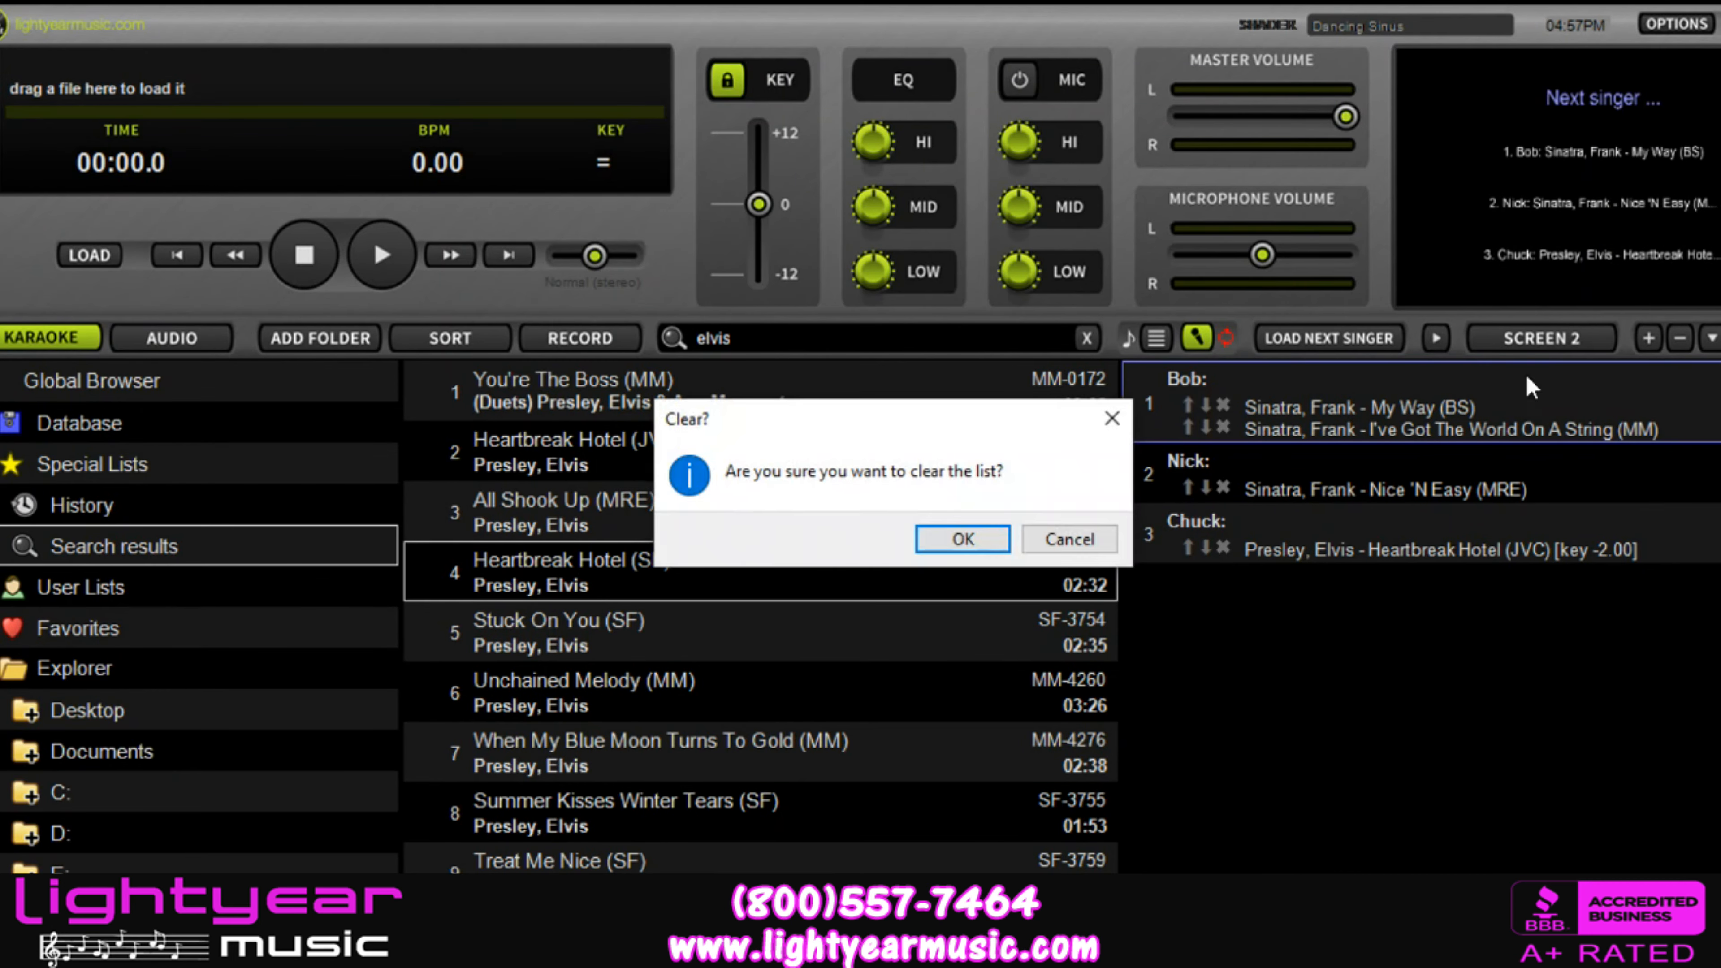
left_click(955, 540)
left_click(968, 543)
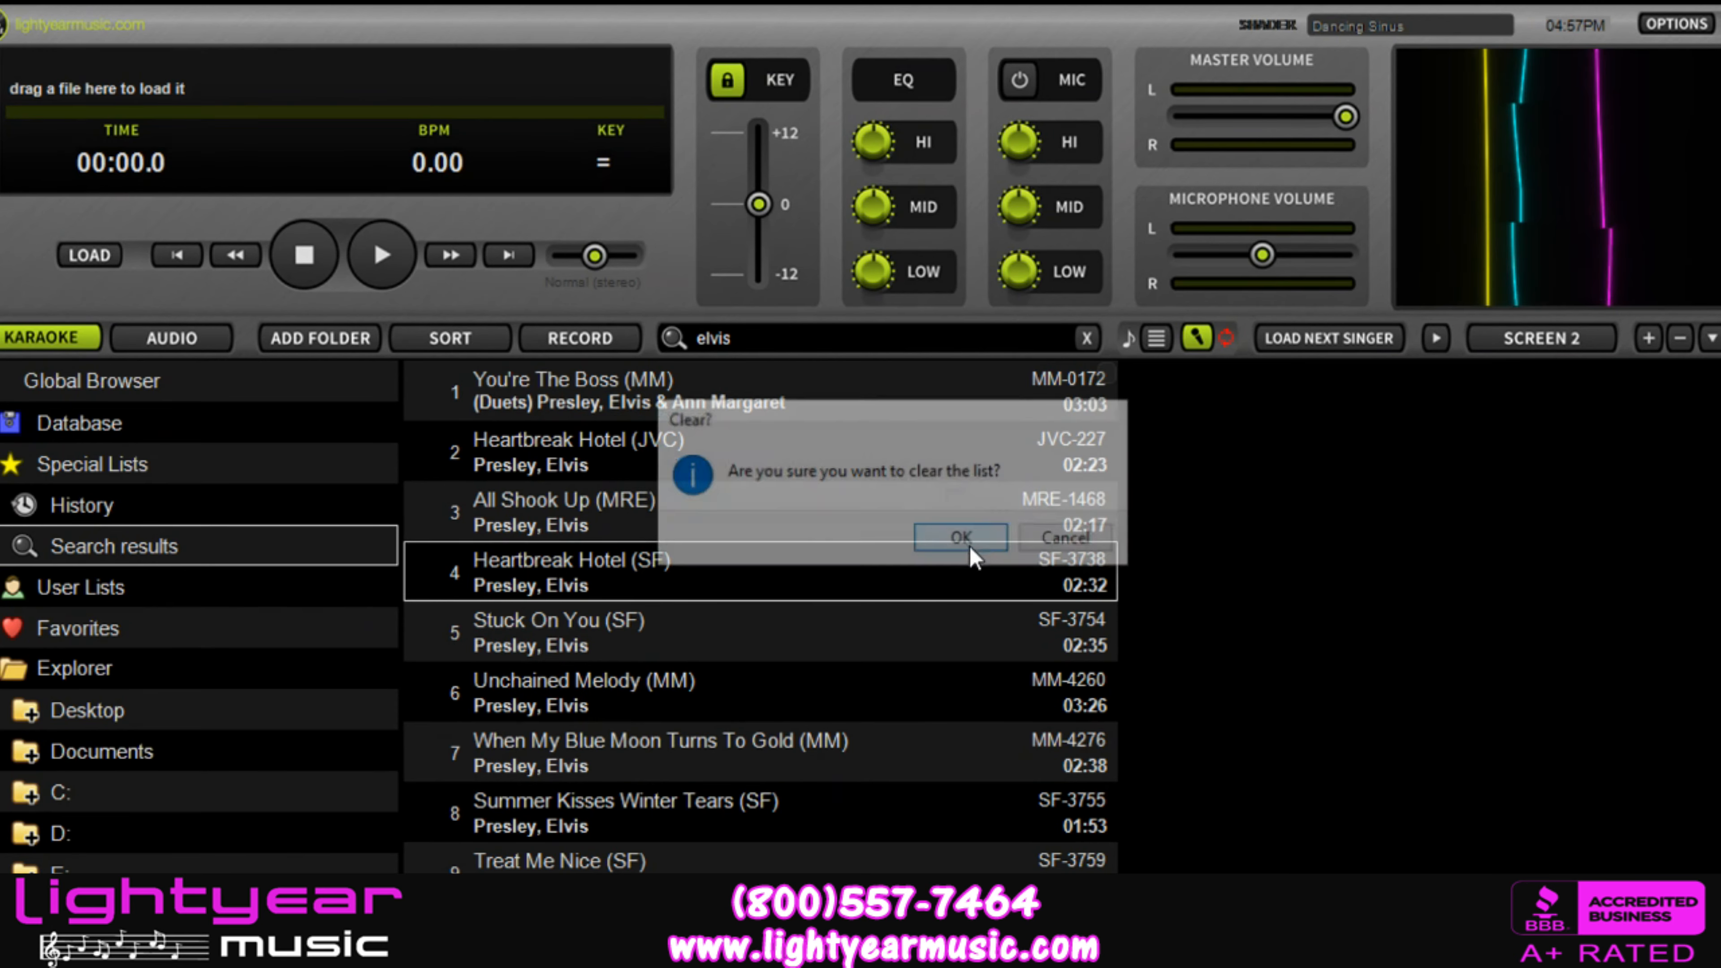